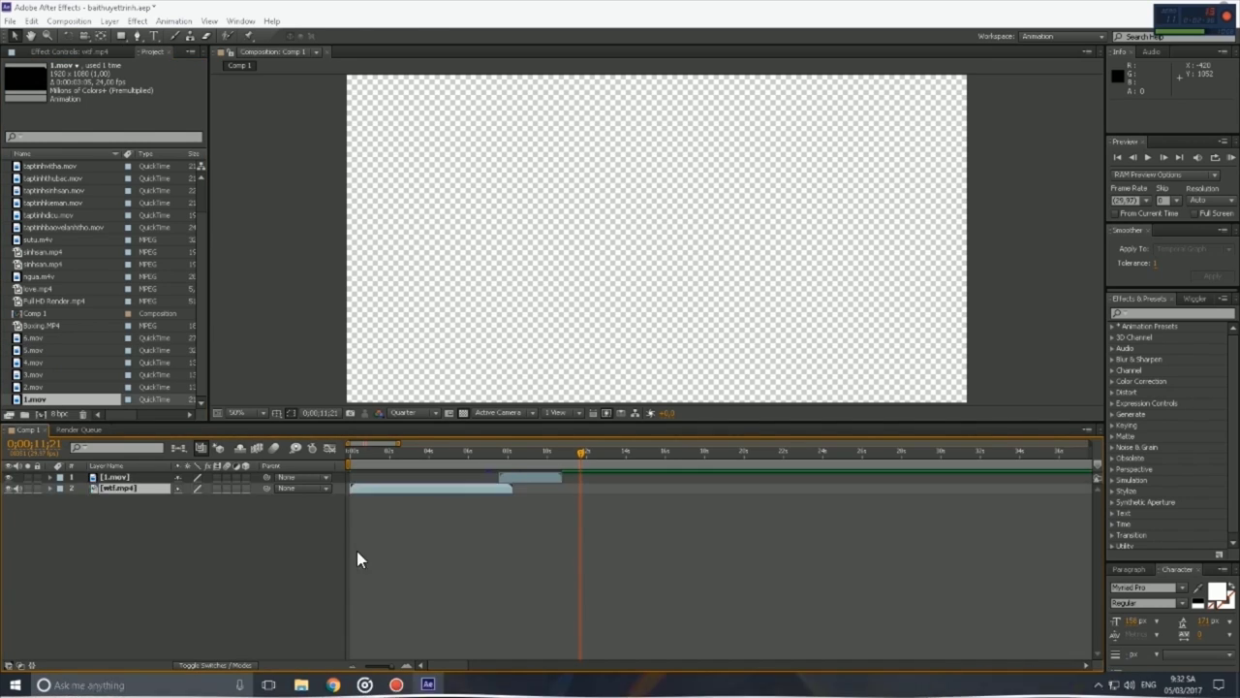
Create a new solid layer named BG in the composition.
key(Home)
key(ctrl+y)
text(BG)
key(Return)
key(minus)
key(minus)
key(minus)
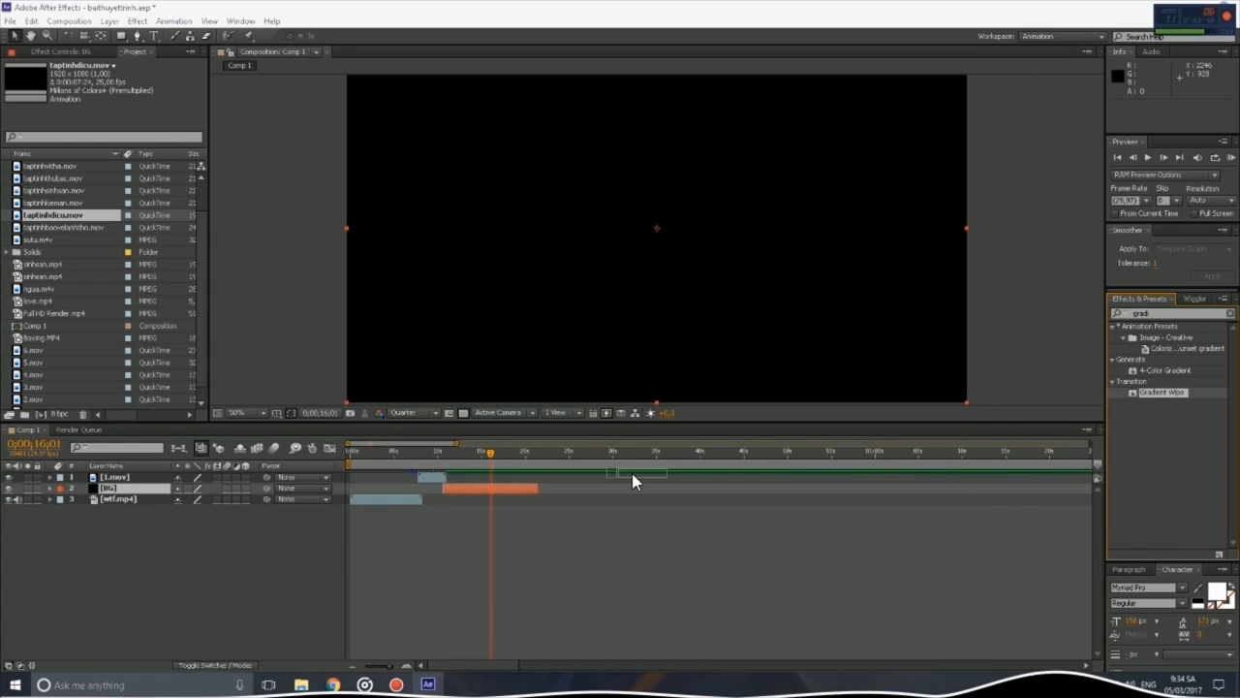
Apply the Ramp effect to the BG layer and shift the ramp's start point.
key(Delete)
key(ctrl+z)
double_click(1168, 313)
text(ramp)
drag(1148, 337, 520, 495)
drag(155, 87, 499, 139)
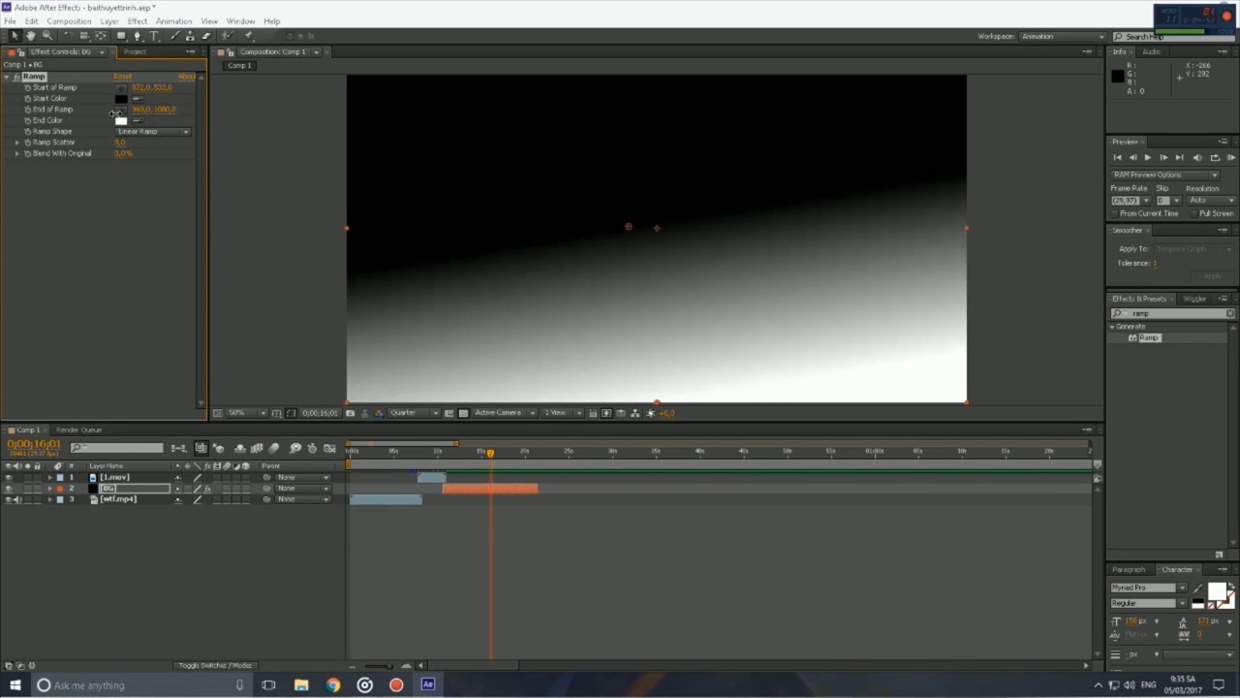
Set the start colour of the BG layer's ramp to a light blue.
click(121, 98)
click(539, 272)
drag(647, 306, 646, 312)
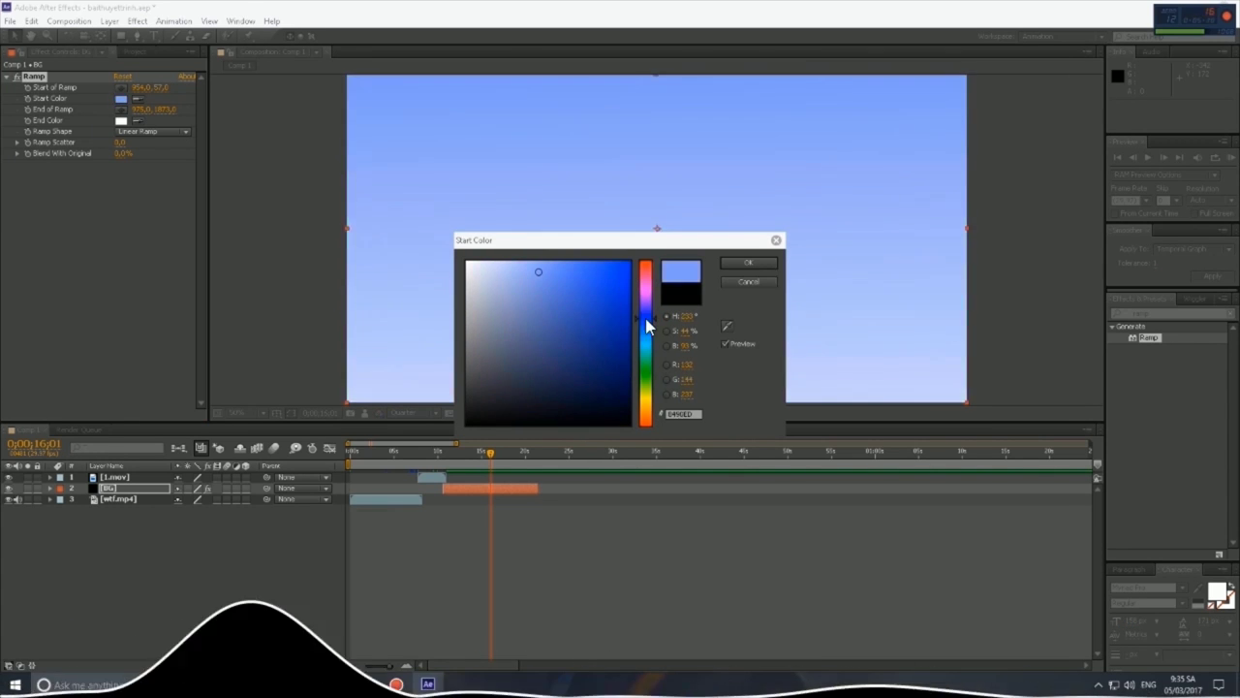
click(748, 262)
Change the ramp shape to Radial Ramp and make its start colour a brighter blue.
click(152, 130)
click(152, 142)
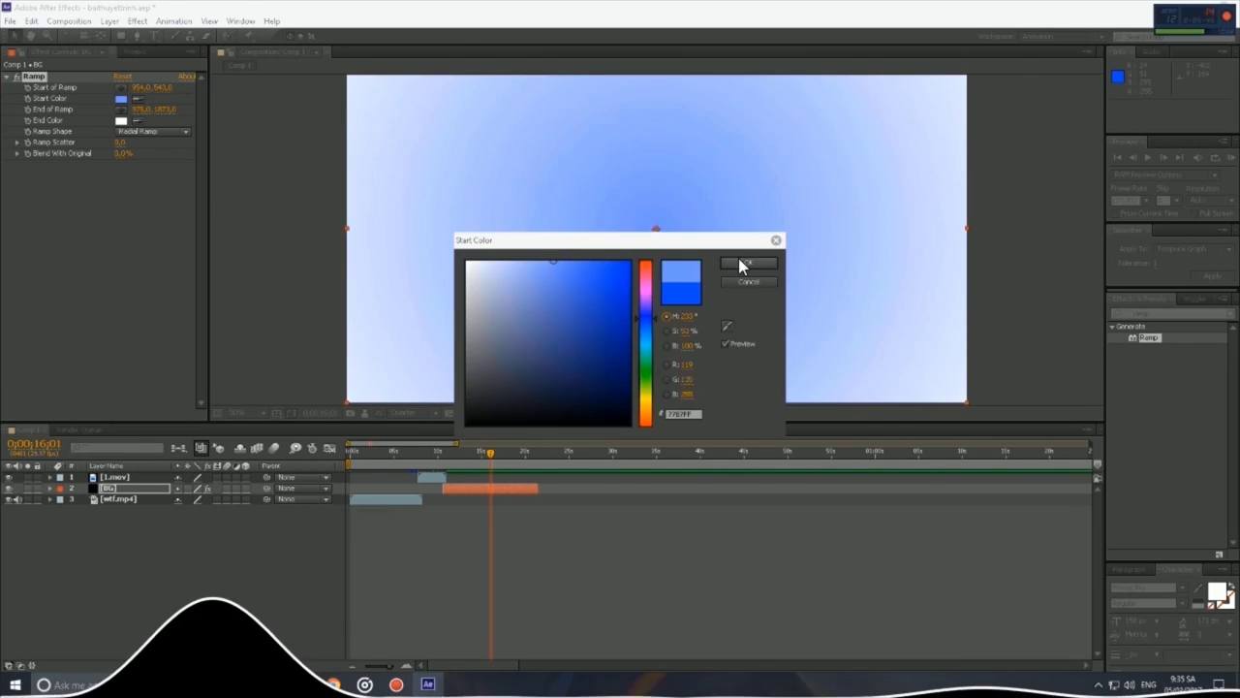
click(746, 263)
Open the Animation Kit panel and start its text preset browser, keeping it clear of the preview.
click(241, 21)
click(332, 411)
click(1173, 111)
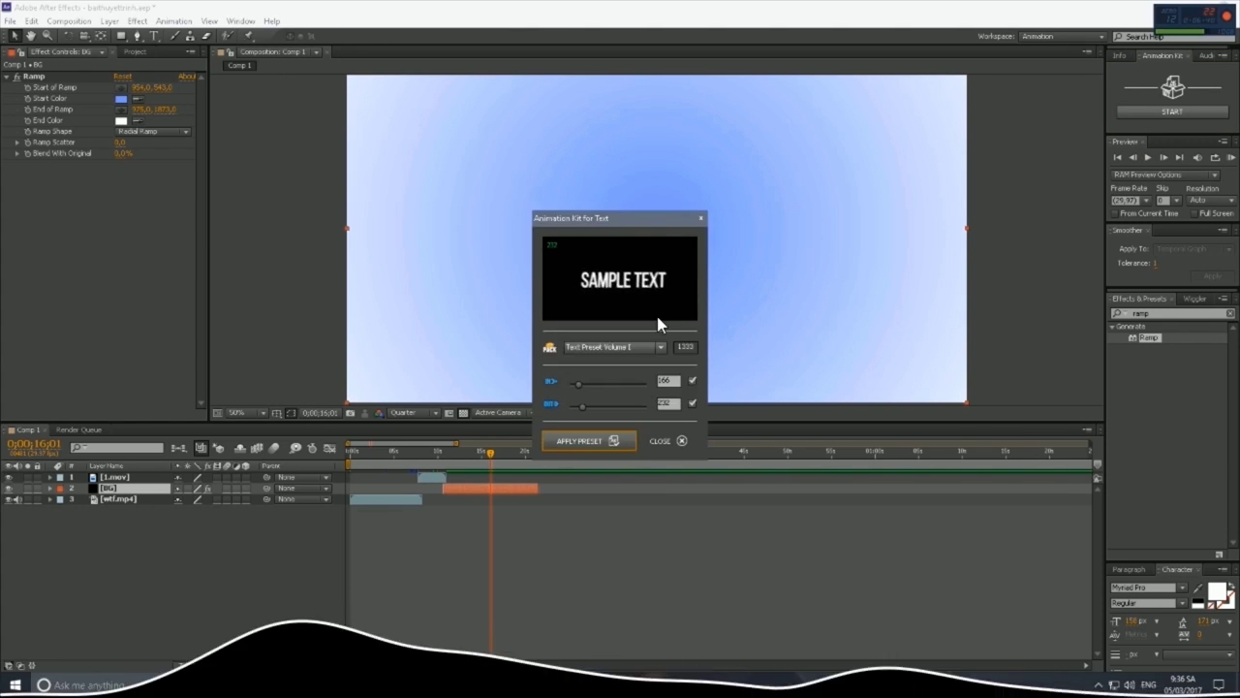
drag(581, 218, 735, 250)
Create a text layer reading "bài thực hành" and shift its OUT animation marker earlier.
key(ctrl+alt+shift+t)
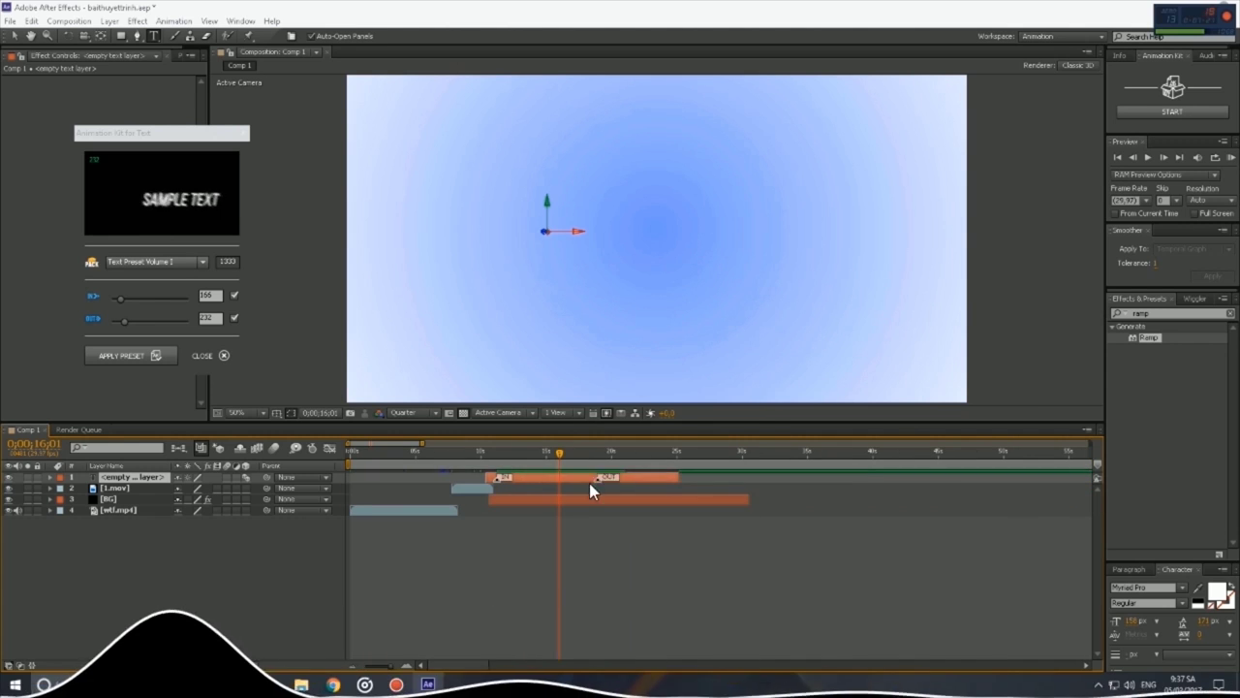
drag(589, 482, 519, 472)
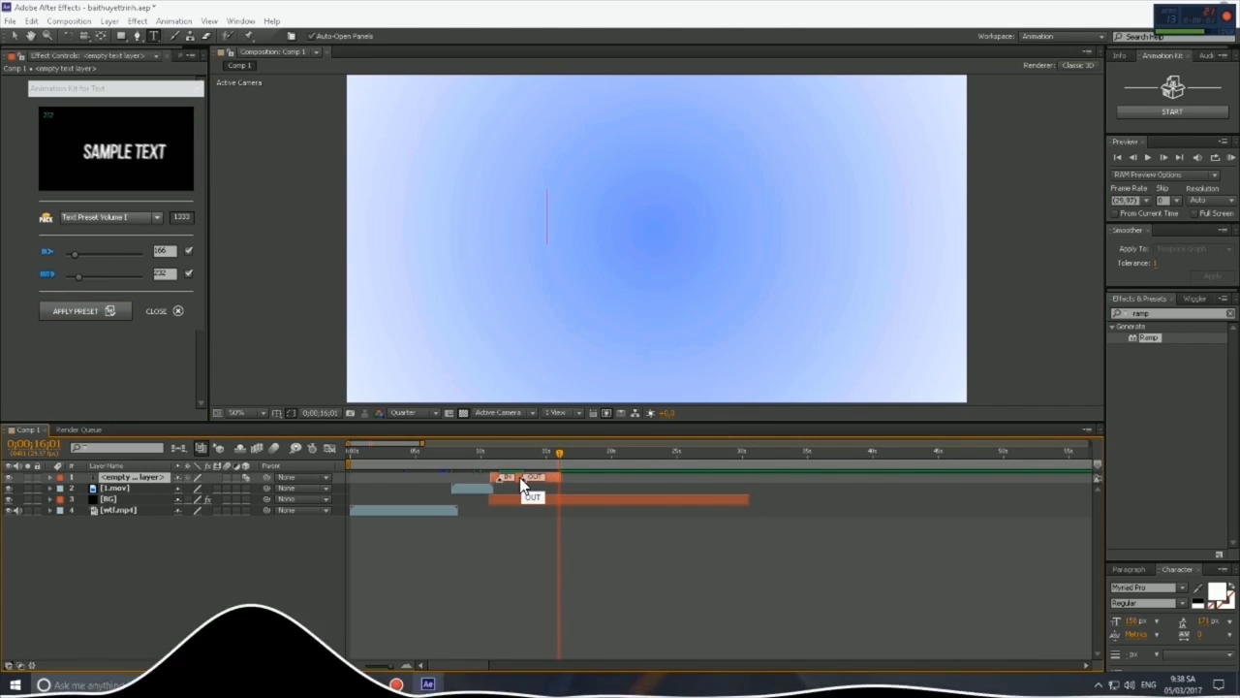
click(552, 218)
click(744, 389)
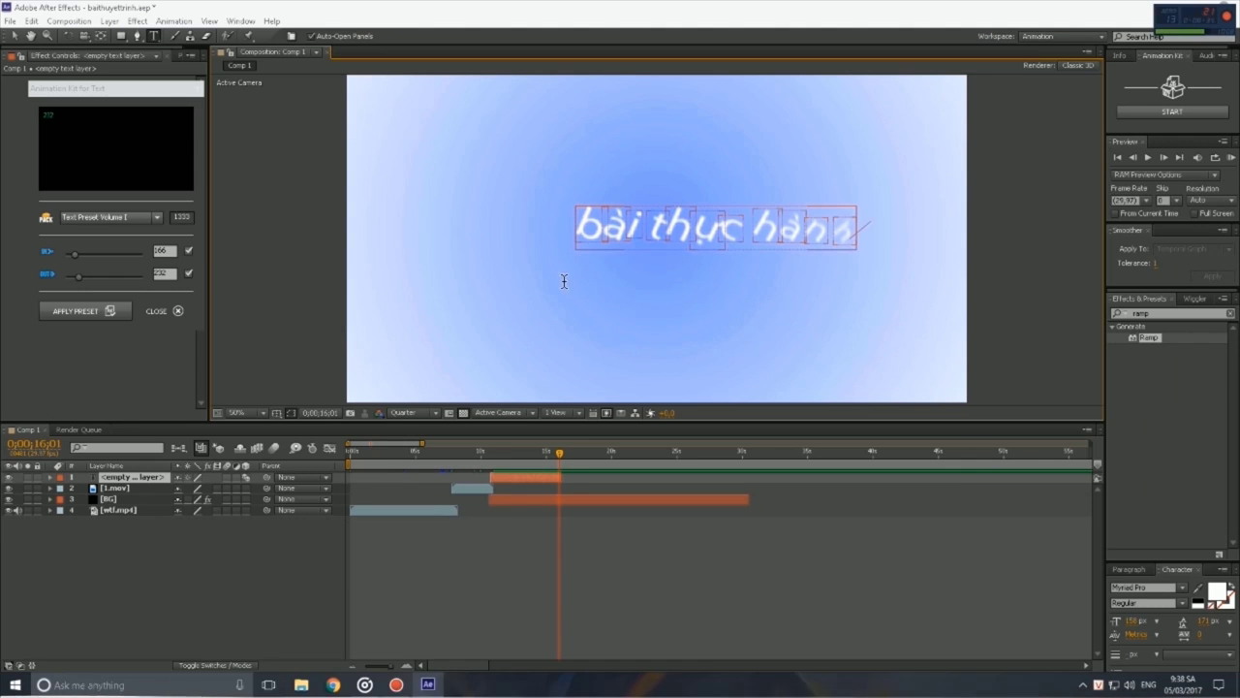
Preview the "Bài thực hành" text animation, and delete the text layer.
drag(559, 452, 528, 451)
click(742, 388)
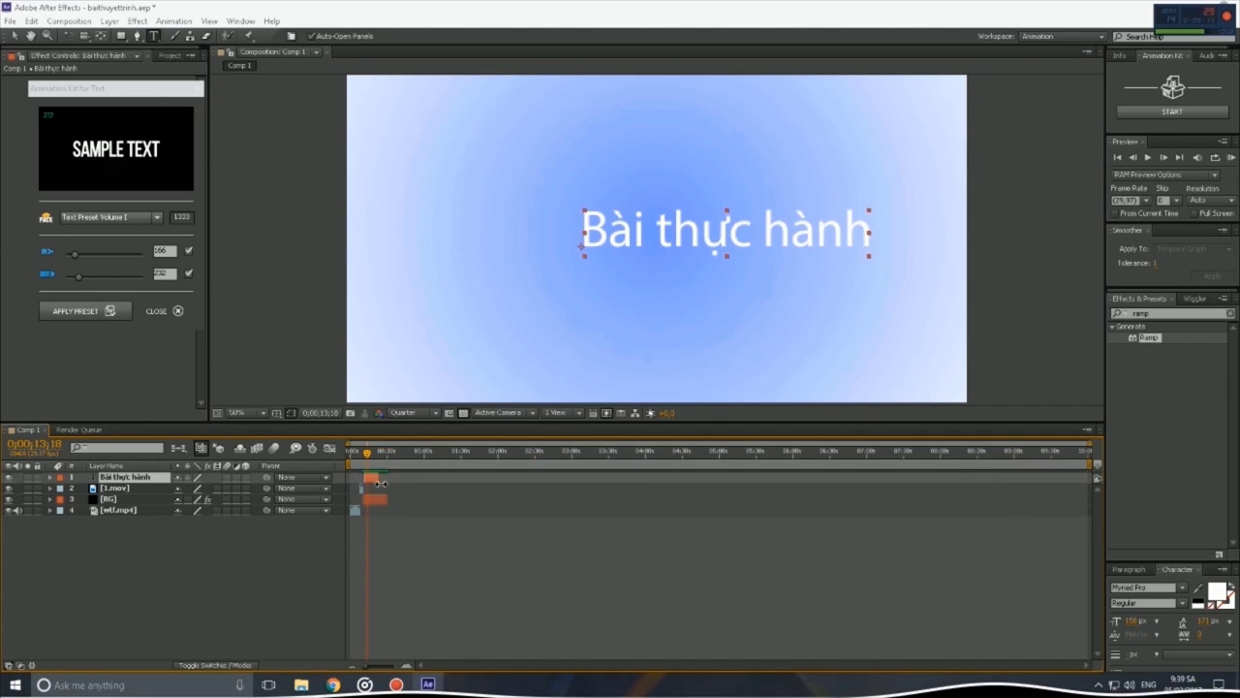
scroll(473, 453, up, 3)
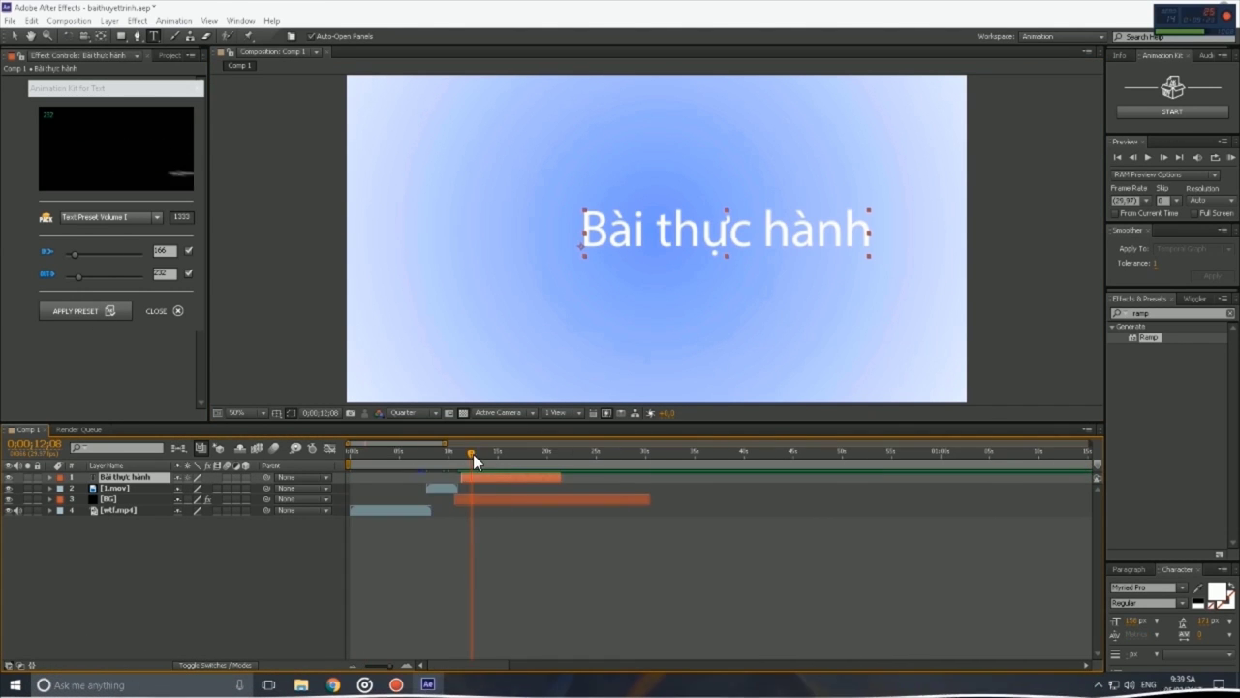
click(1147, 157)
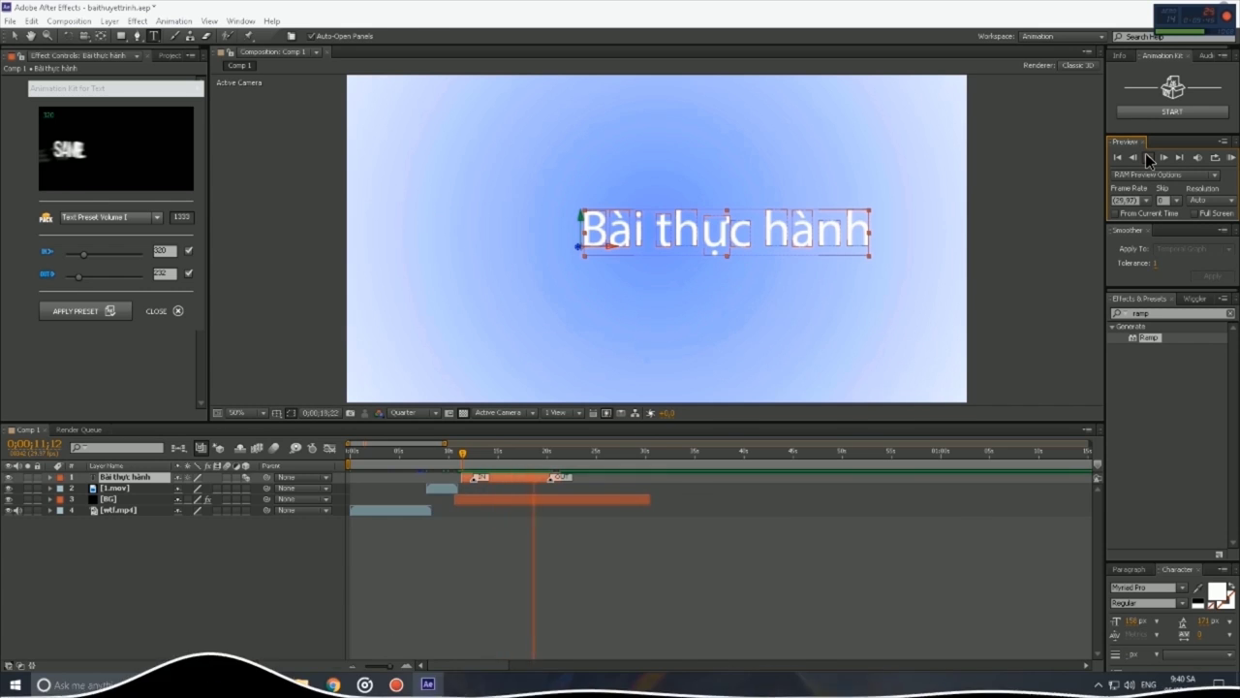
key(Delete)
Import dongvat.mov from File Explorer and place it above the BG layer just after 1.mov.
click(59, 190)
key(super+e)
click(410, 428)
drag(873, 380, 531, 463)
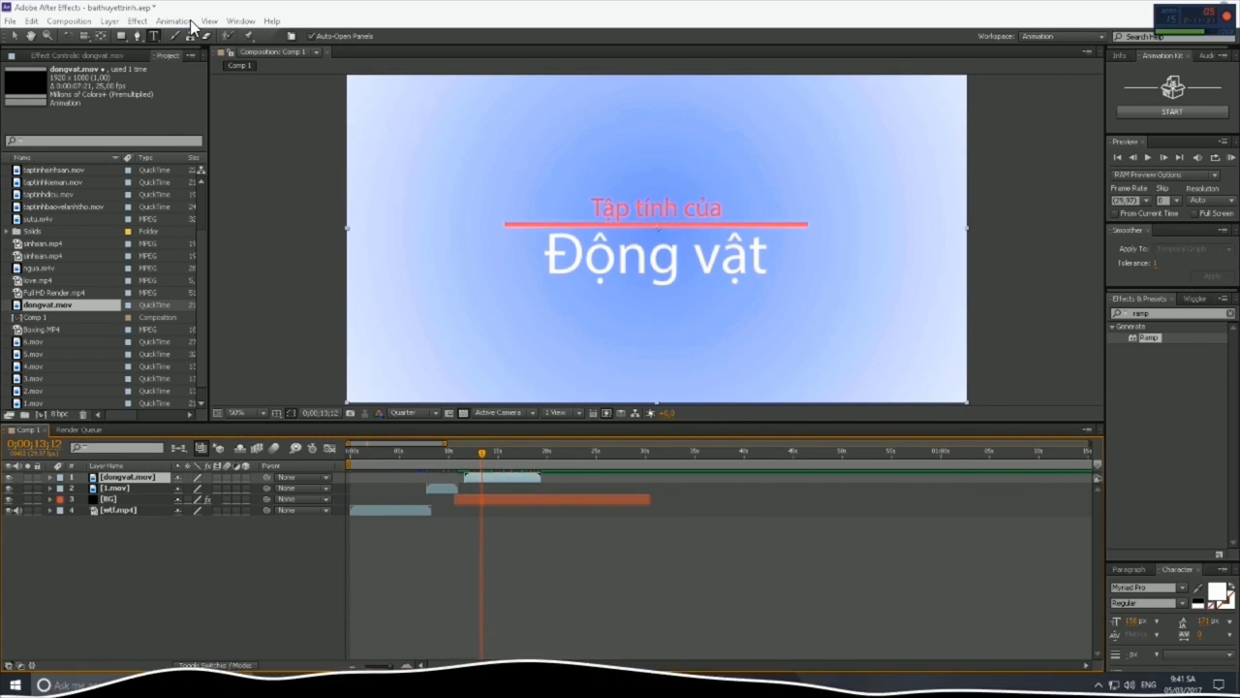
Set the BG ramp's start colour to pale pink and shorten the BG layer to end at about 22 s.
click(658, 229)
click(118, 99)
key(Return)
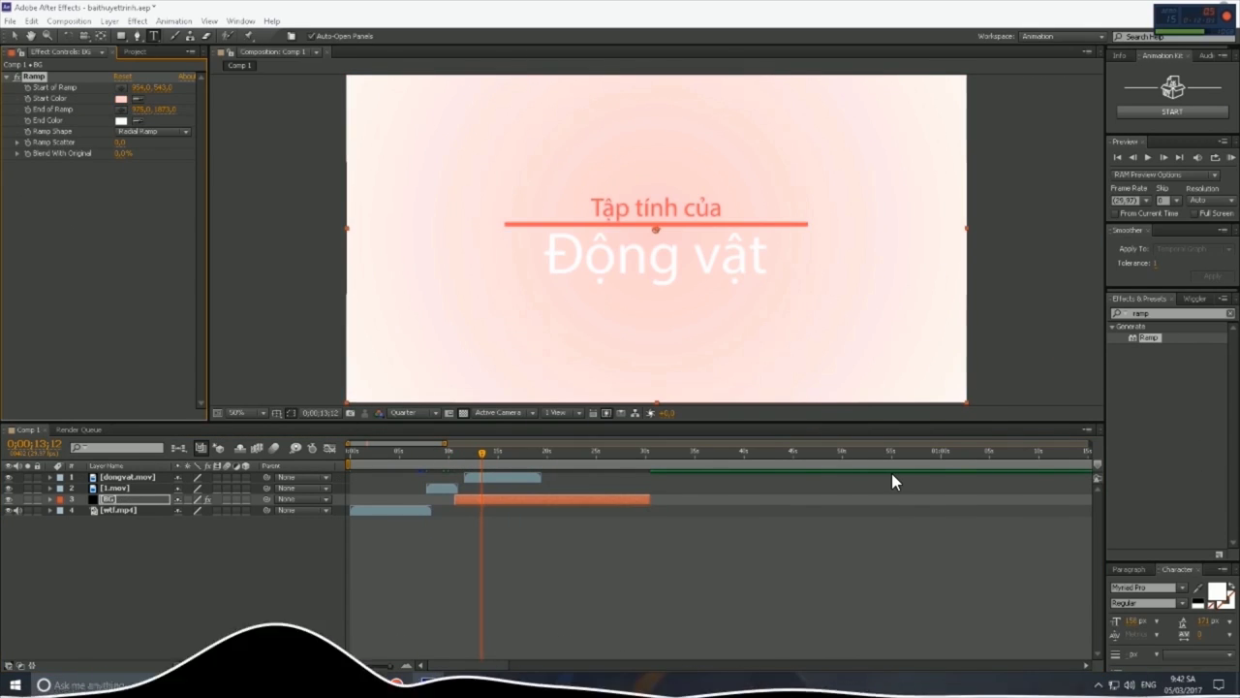
click(568, 453)
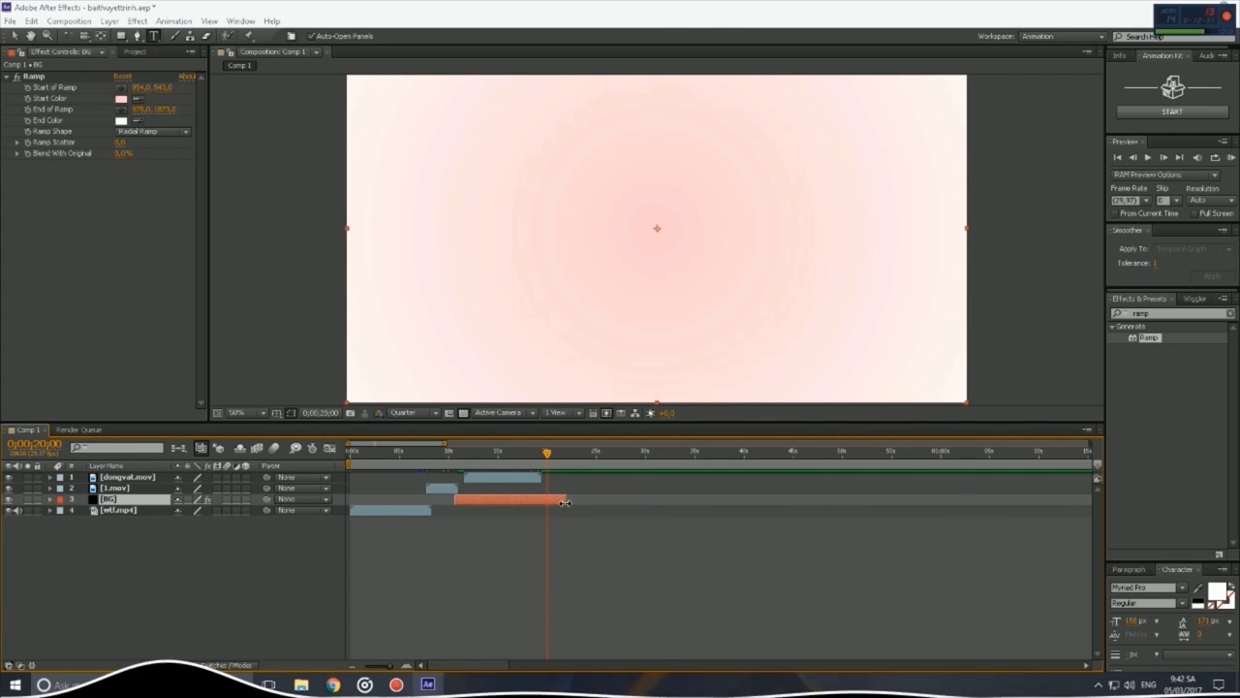
Place 2.mov as the top layer over the end of the BG layer, starting at about 20 s.
click(145, 51)
click(38, 386)
drag(39, 386, 145, 479)
click(551, 457)
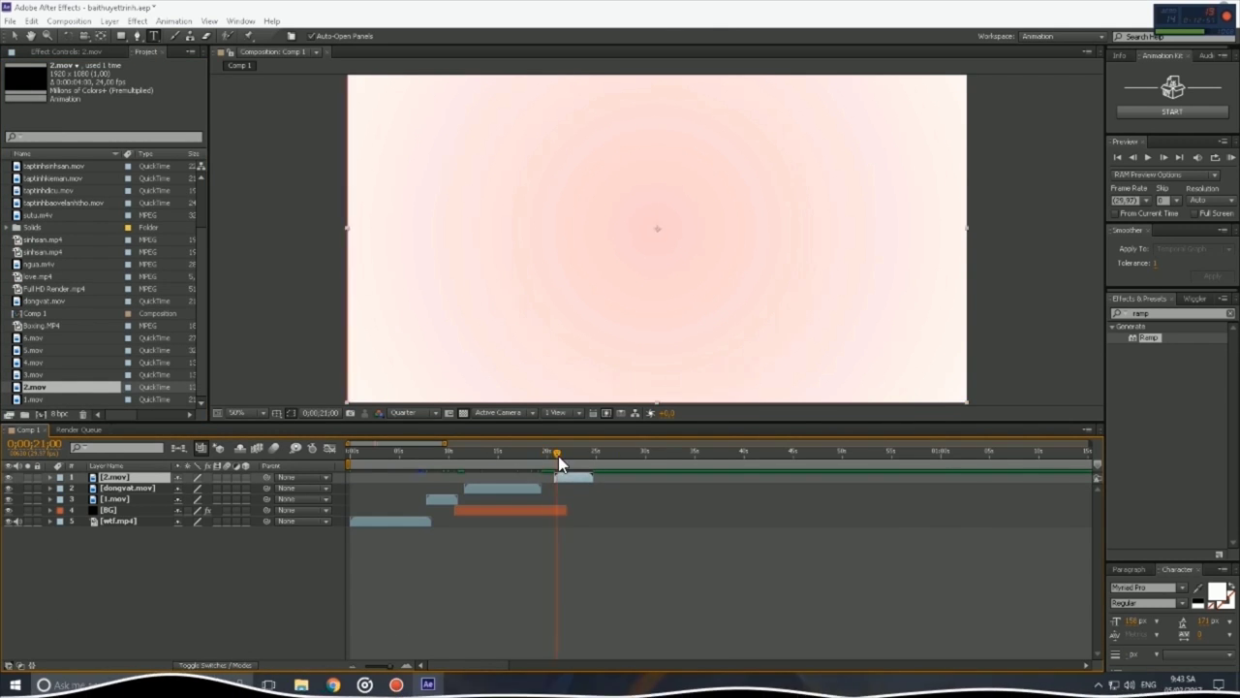
key(equal)
key(equal)
key(equal)
click(808, 455)
key(minus)
key(minus)
key(minus)
drag(53, 178, 562, 479)
click(549, 452)
key(Delete)
Open the Video folder in File Explorer and play the World's Deadliest Lions vs. Zebra clip to check its content.
click(39, 215)
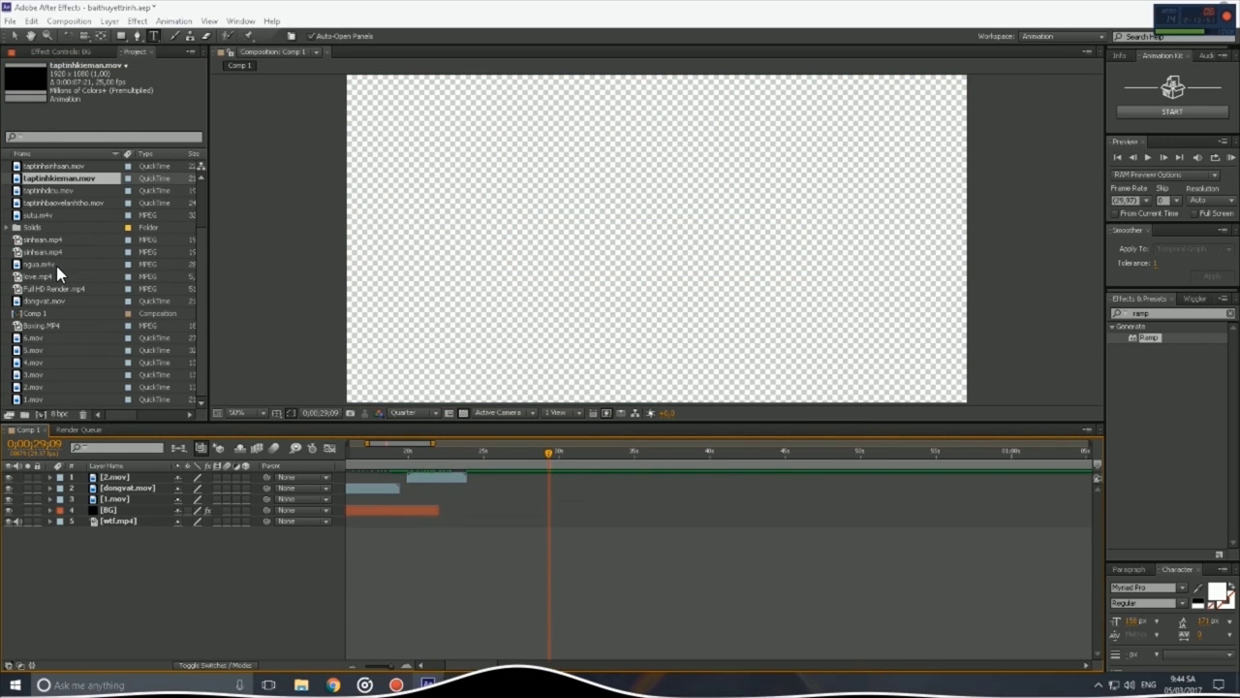
click(301, 684)
double_click(593, 324)
double_click(806, 283)
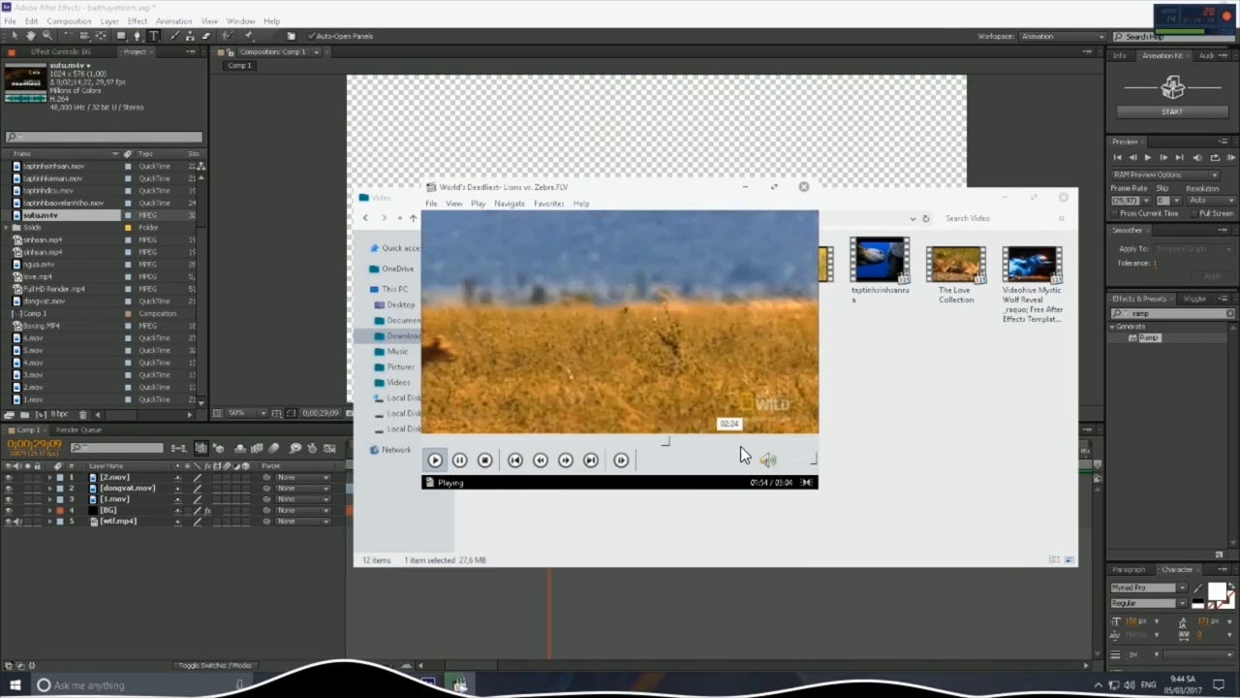
Place ngua.m4v beneath the end of 2.mov, scale it to about 313% and cut off its intro.
click(104, 337)
drag(494, 477, 498, 481)
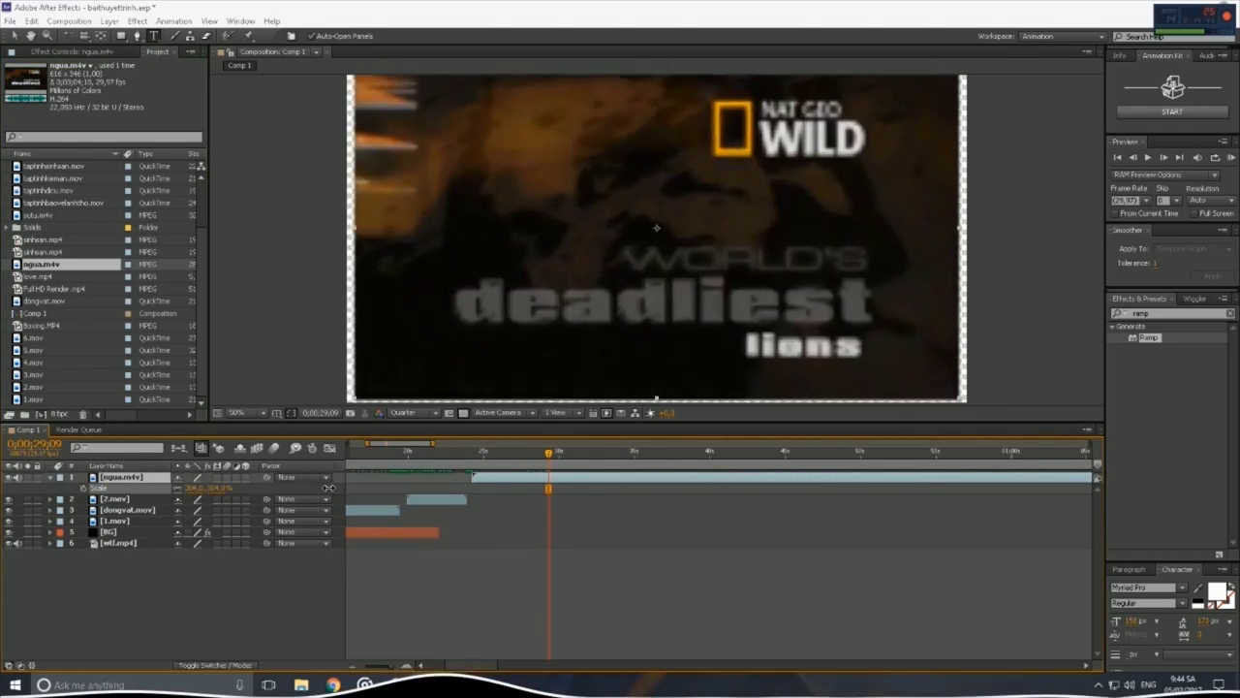
drag(623, 453, 559, 452)
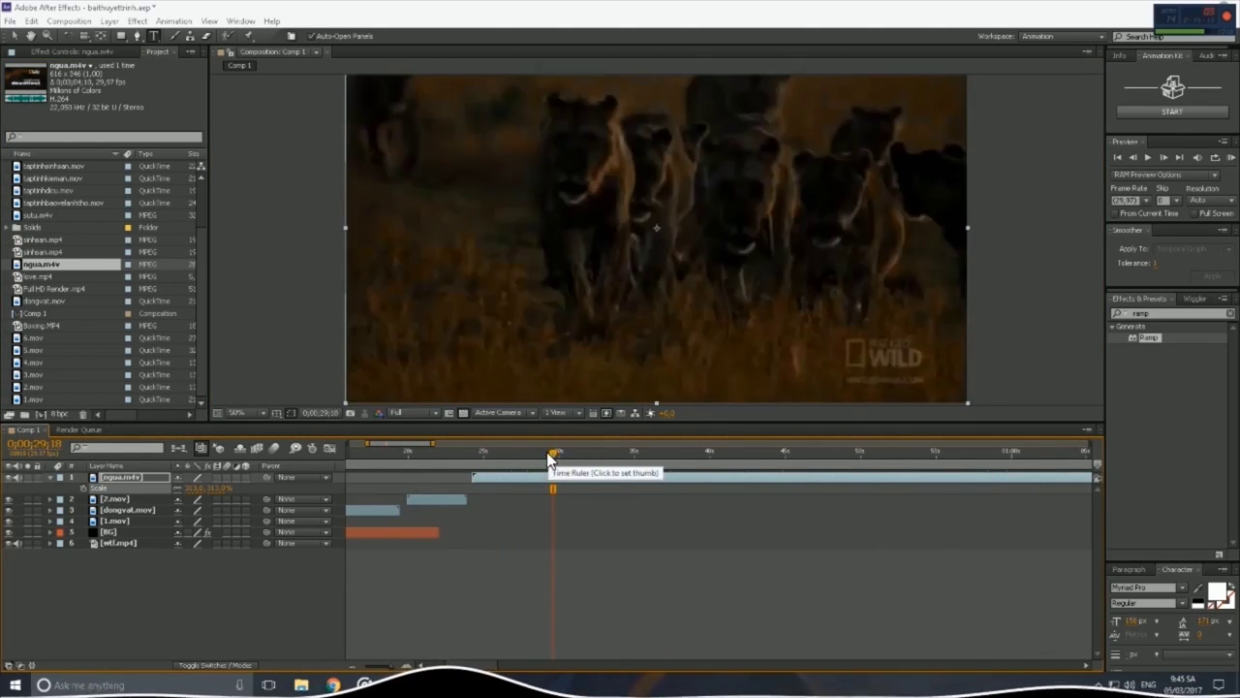
key(ctrl+shift+d)
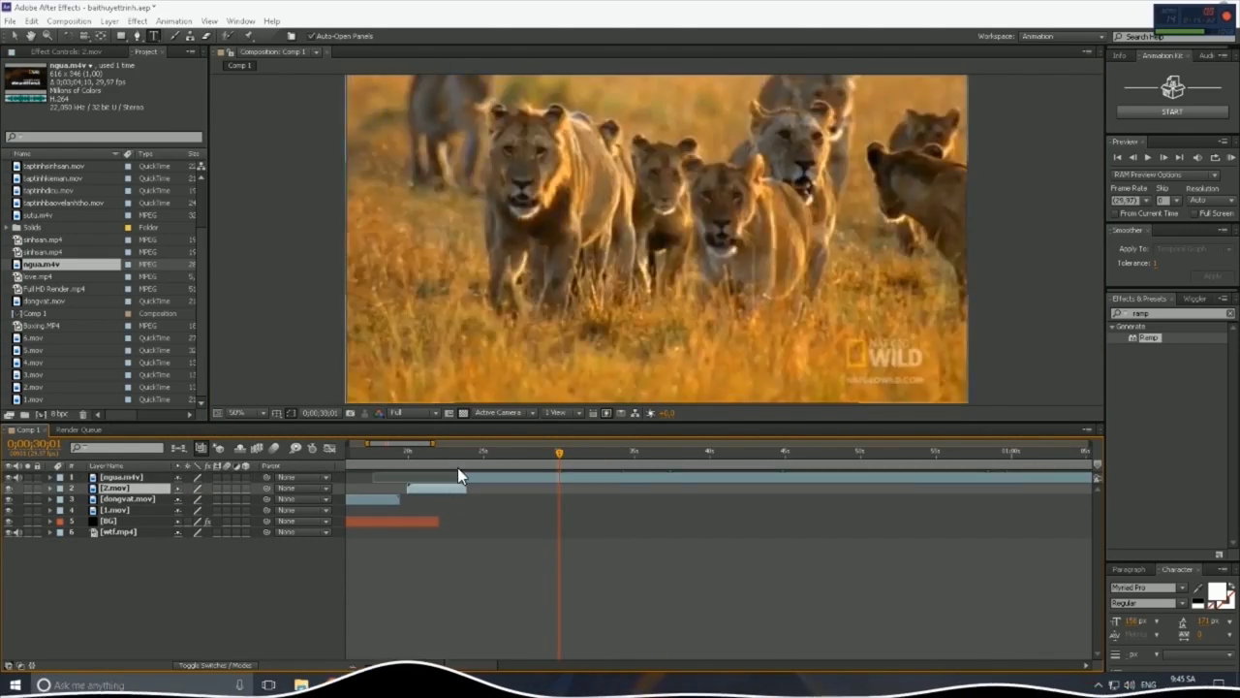
drag(457, 452, 420, 459)
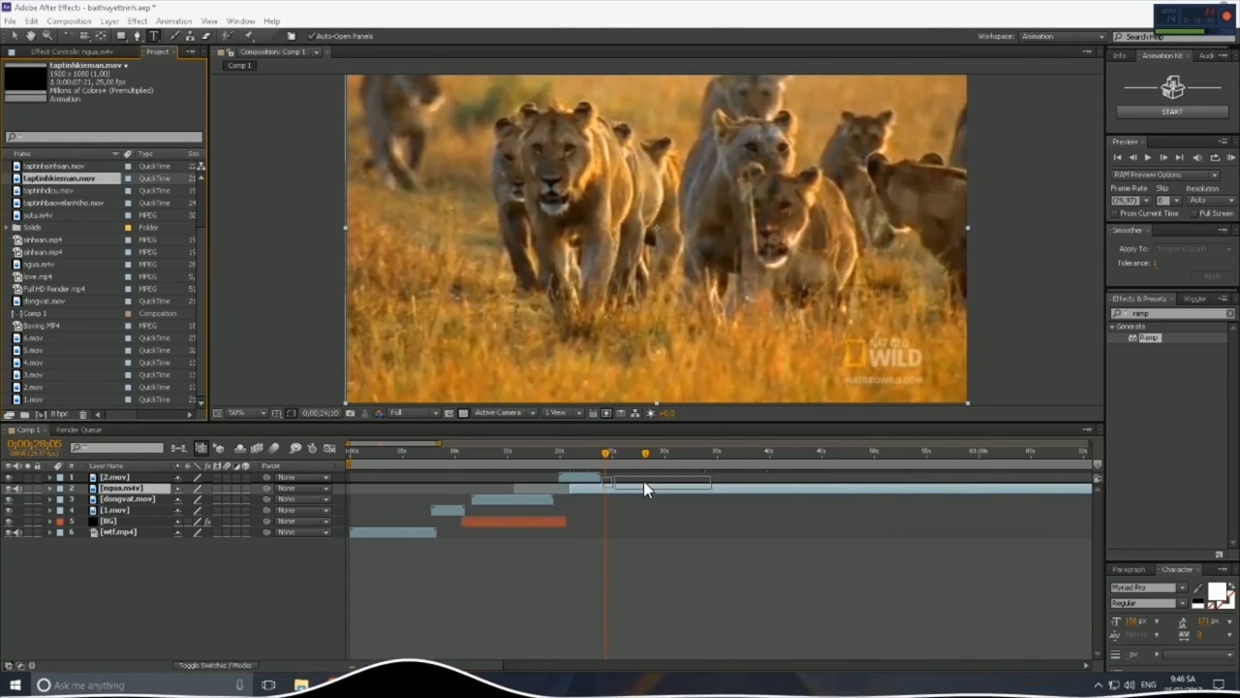
Place the title taptinhkieman.mov over ngua.m4v at about 25 s, scaled to 79% and moved to the frame's lower right.
drag(641, 452, 624, 449)
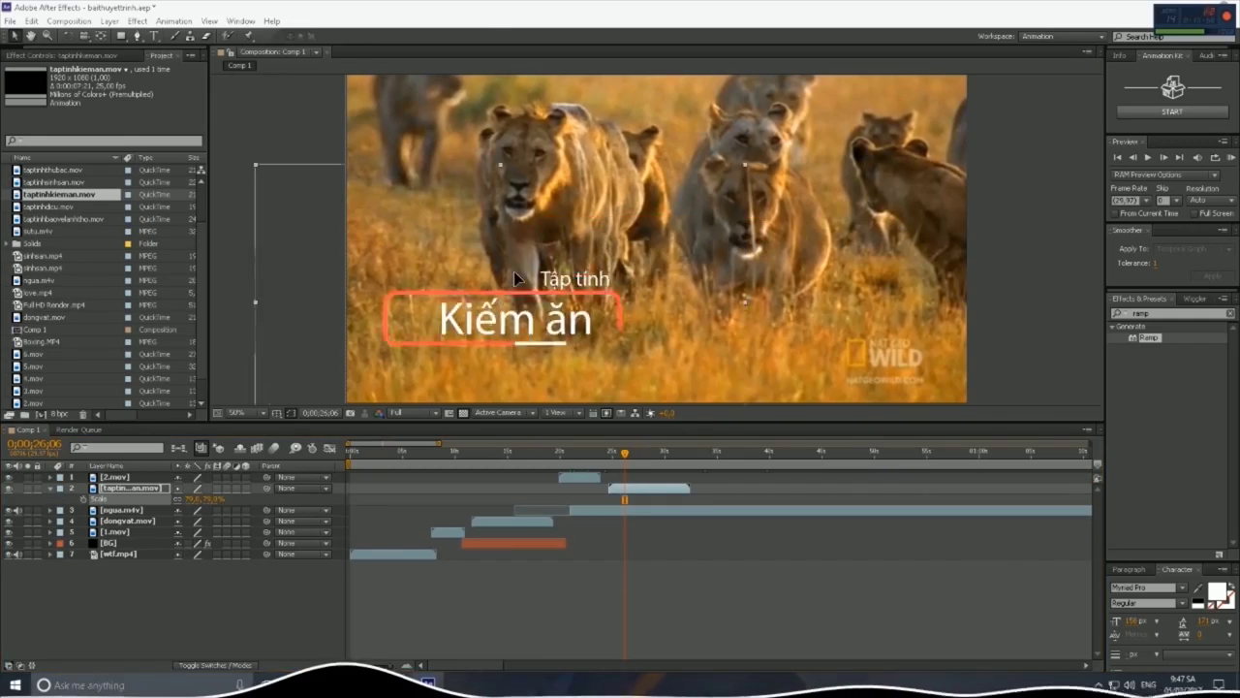
drag(621, 461, 674, 461)
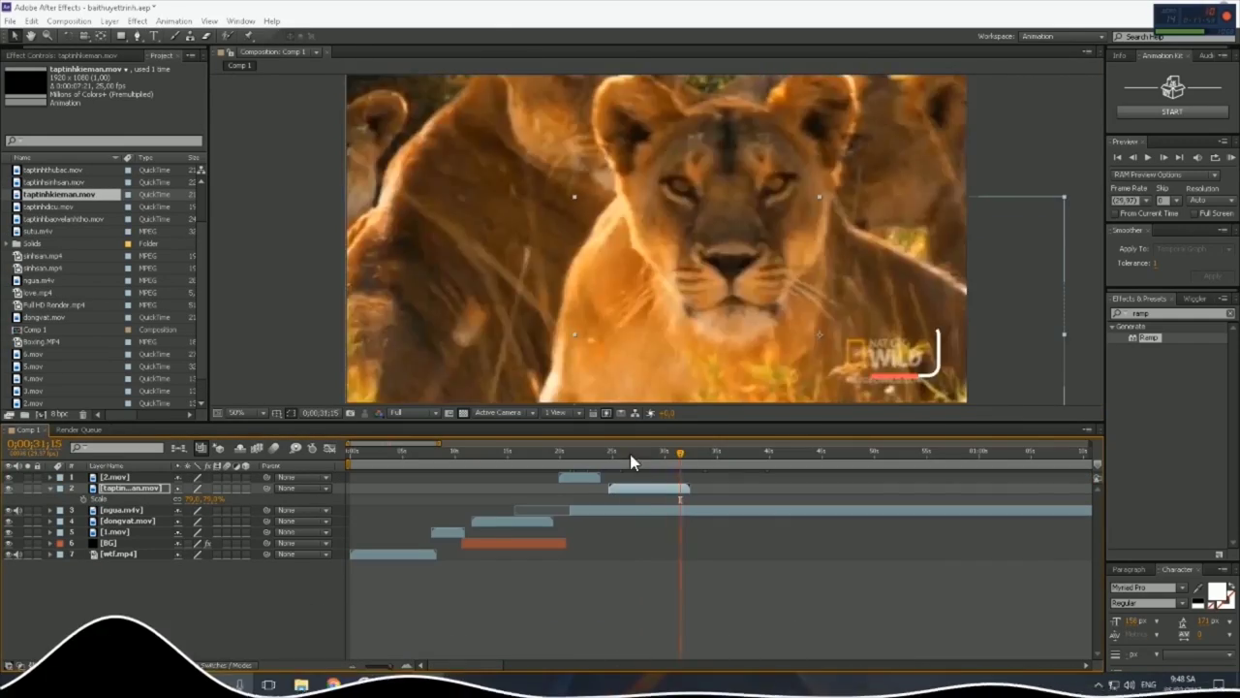
drag(675, 455, 712, 511)
Place 3.mov over the end of ngua.m4v at about 3:14 and trim ngua.m4v there.
key(minus)
drag(33, 386, 748, 478)
key(equal)
click(762, 453)
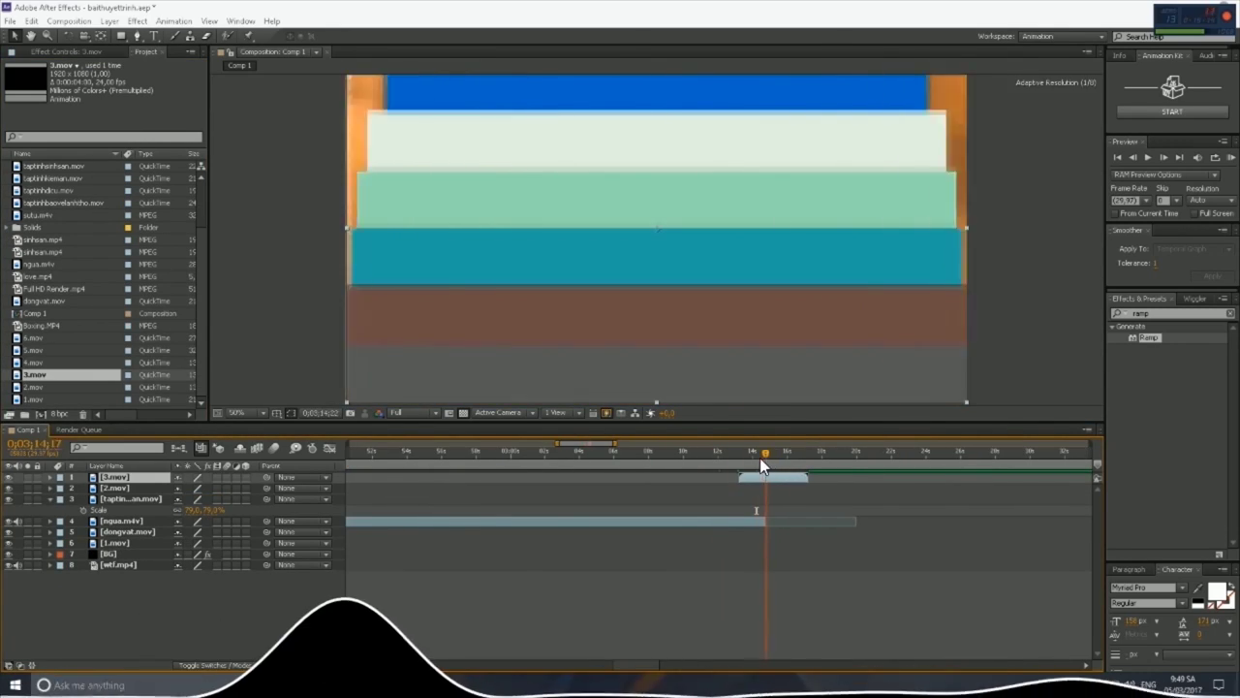
click(764, 454)
Place sutu.m4v beneath 3.mov at about 3:14, split it at 0;03;19;20 and delete the intro part.
drag(41, 214, 227, 238)
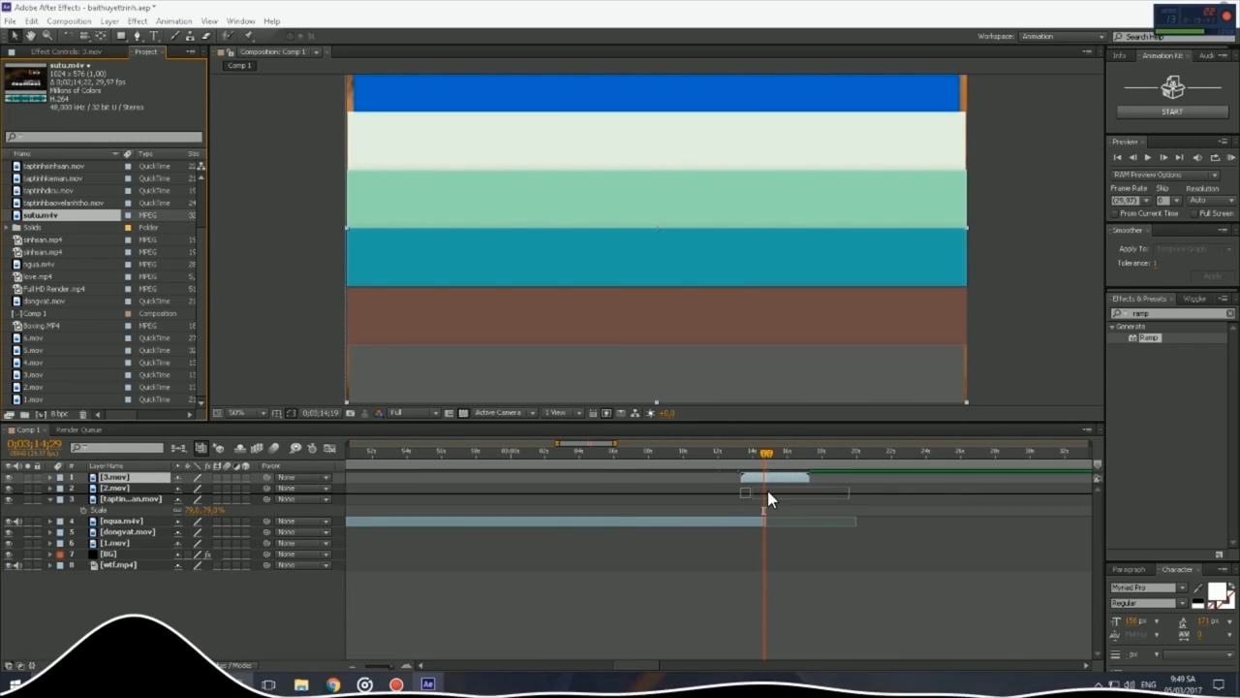
drag(769, 497, 775, 499)
click(844, 454)
key(ctrl+shift+d)
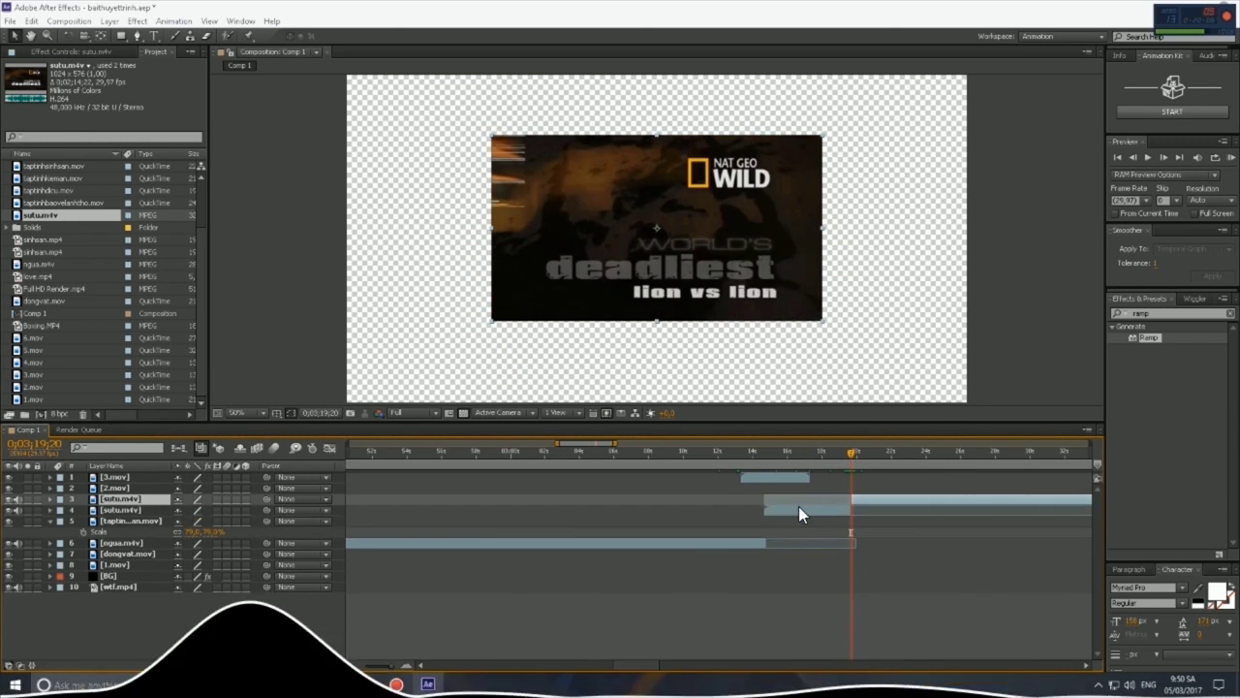
key(Delete)
Place the title taptinhbaovelanhtho.mov over the early part of sutu.m4v and scale it to 79%.
key(semicolon)
key(Home)
click(636, 451)
click(694, 452)
click(608, 452)
drag(63, 214, 608, 477)
key(period)
key(s)
key(comma)
drag(201, 487, 170, 488)
Place 4.mov over the end of sutu.m4v at about 5:21 and trim sutu.m4v at about 5:22.
click(744, 451)
key(equal)
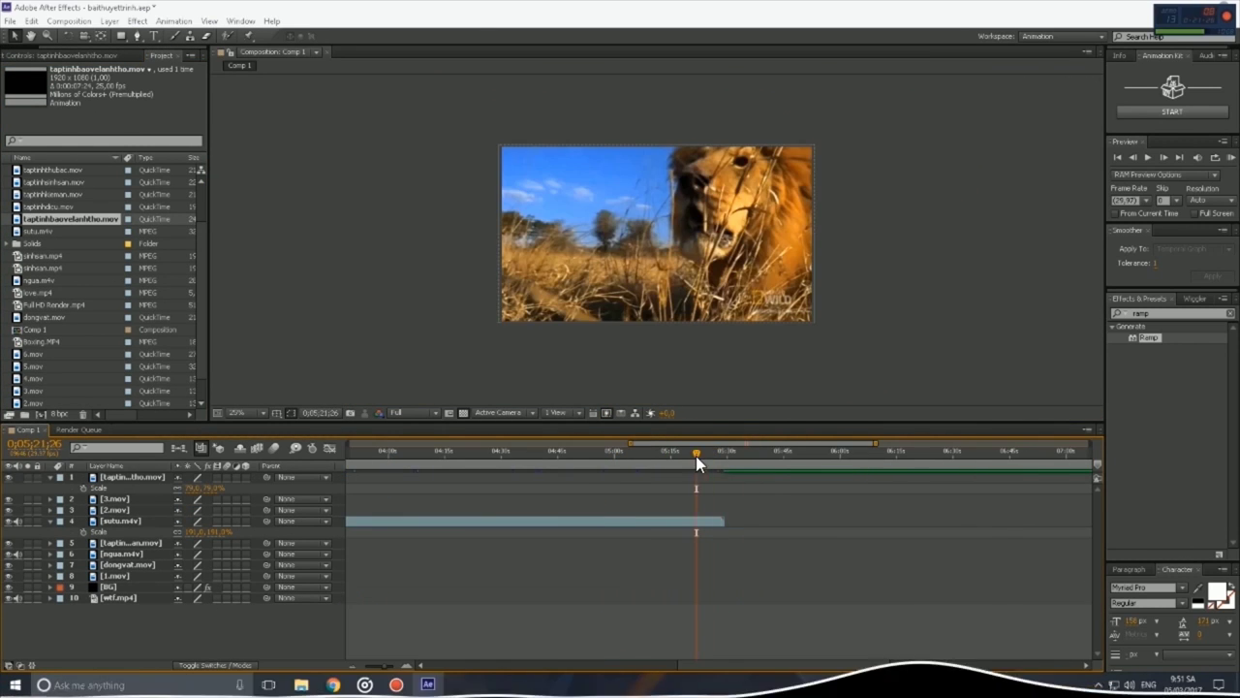
scroll(97, 291, down, 1)
drag(34, 361, 688, 474)
key(equal)
scroll(85, 336, up, 1)
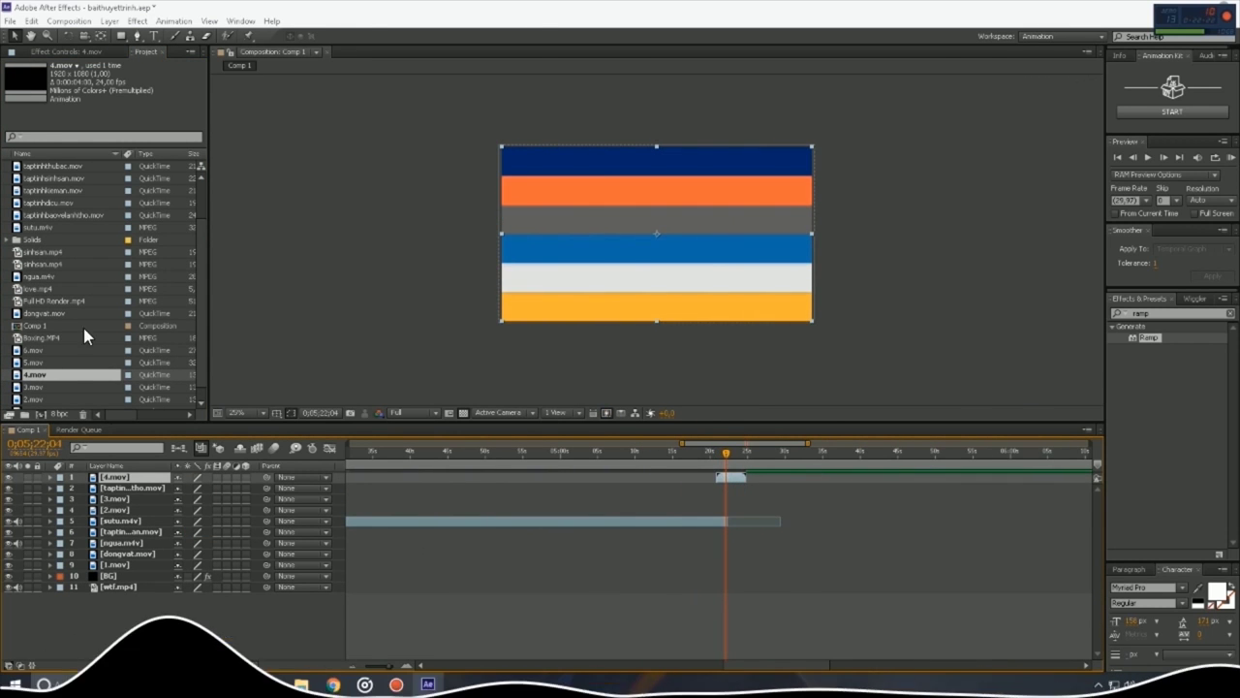
Place sinhsan.mp4 beneath 4.mov, starting where sutu.m4v ends, and scale it to 301% to fill the frame.
click(43, 251)
drag(44, 251, 729, 484)
key(s)
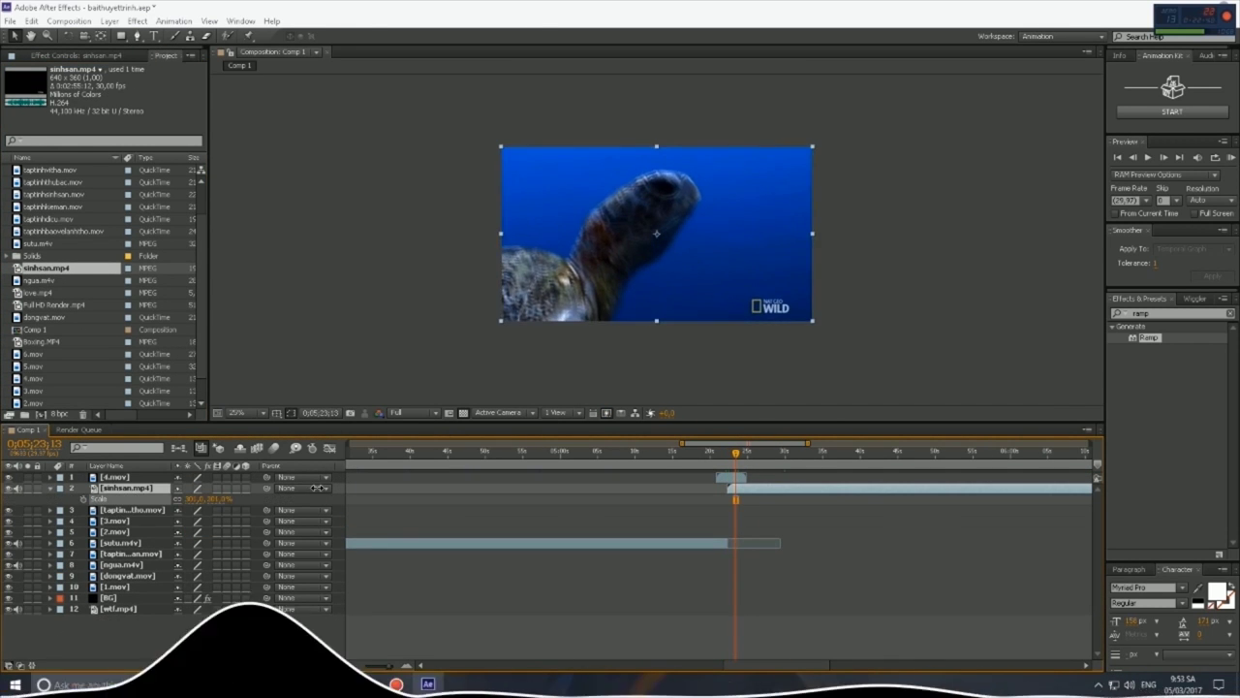
Place the title taptinhsinhsan.mov over the start of sinhsan.mp4 and move it to the lower right of the frame.
key(minus)
click(87, 195)
drag(87, 194, 655, 465)
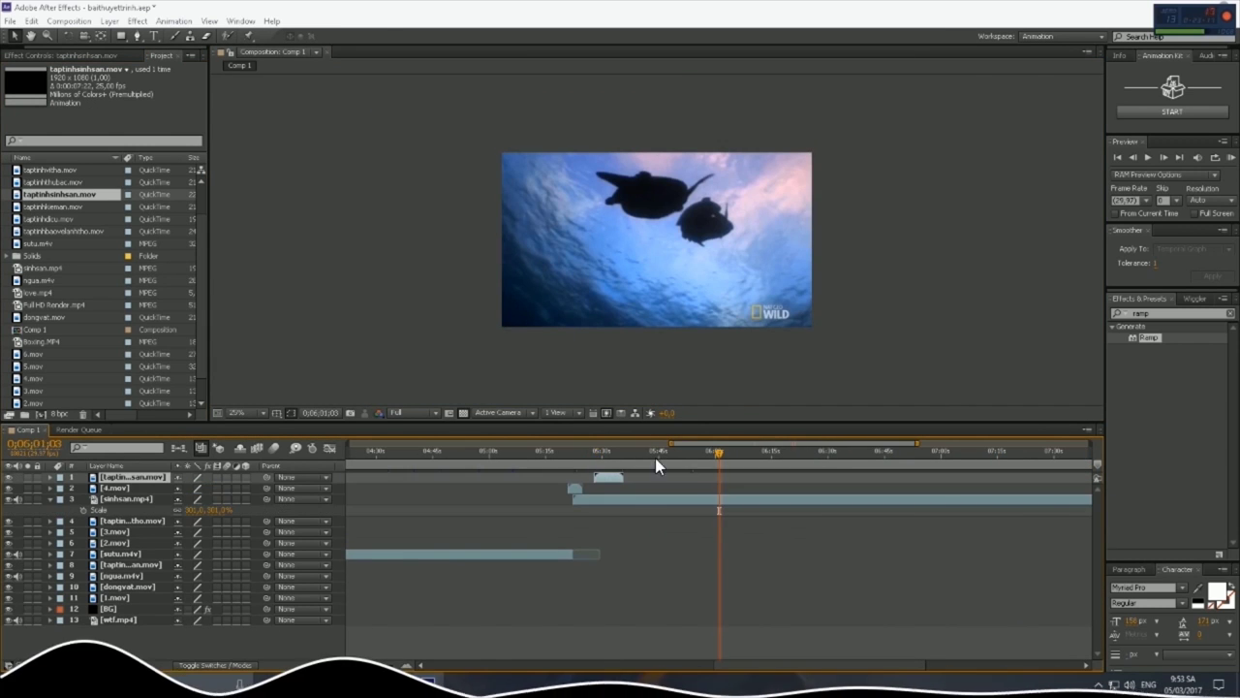
key(p)
drag(650, 243, 706, 300)
Place the transition 5.mov as the top layer over the end of sinhsan.mp4 at about 8:16.
key(minus)
click(957, 470)
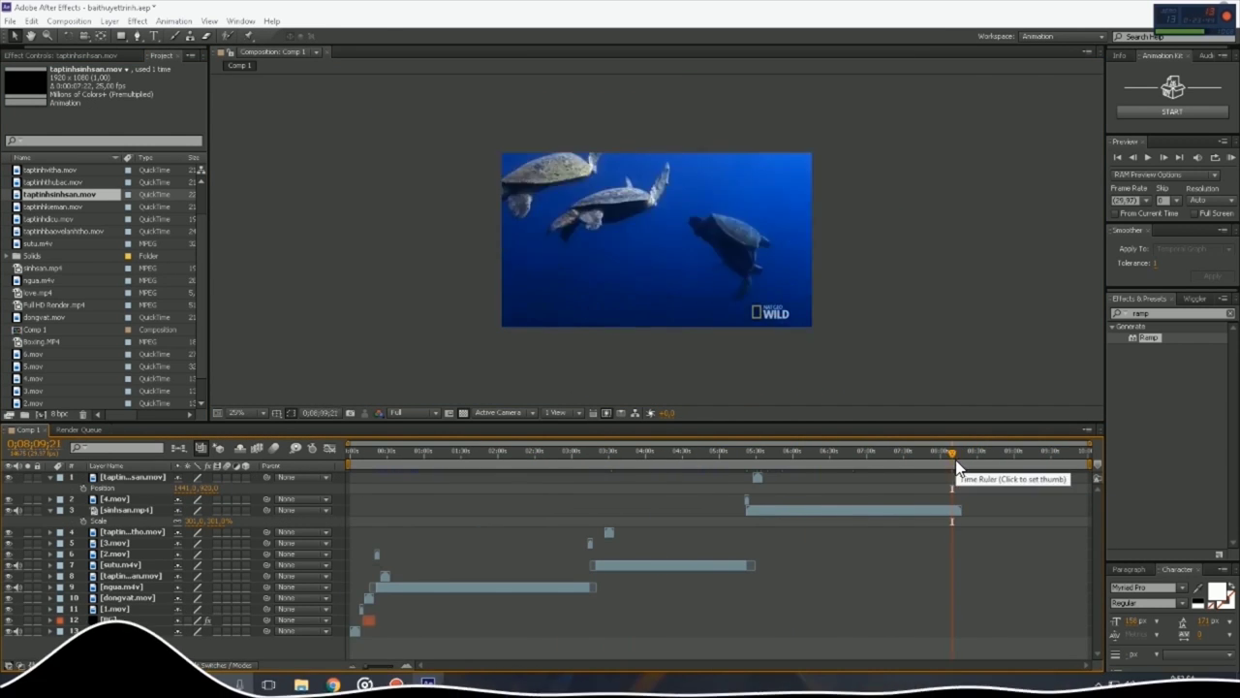
drag(35, 367, 959, 475)
key(equal)
click(846, 464)
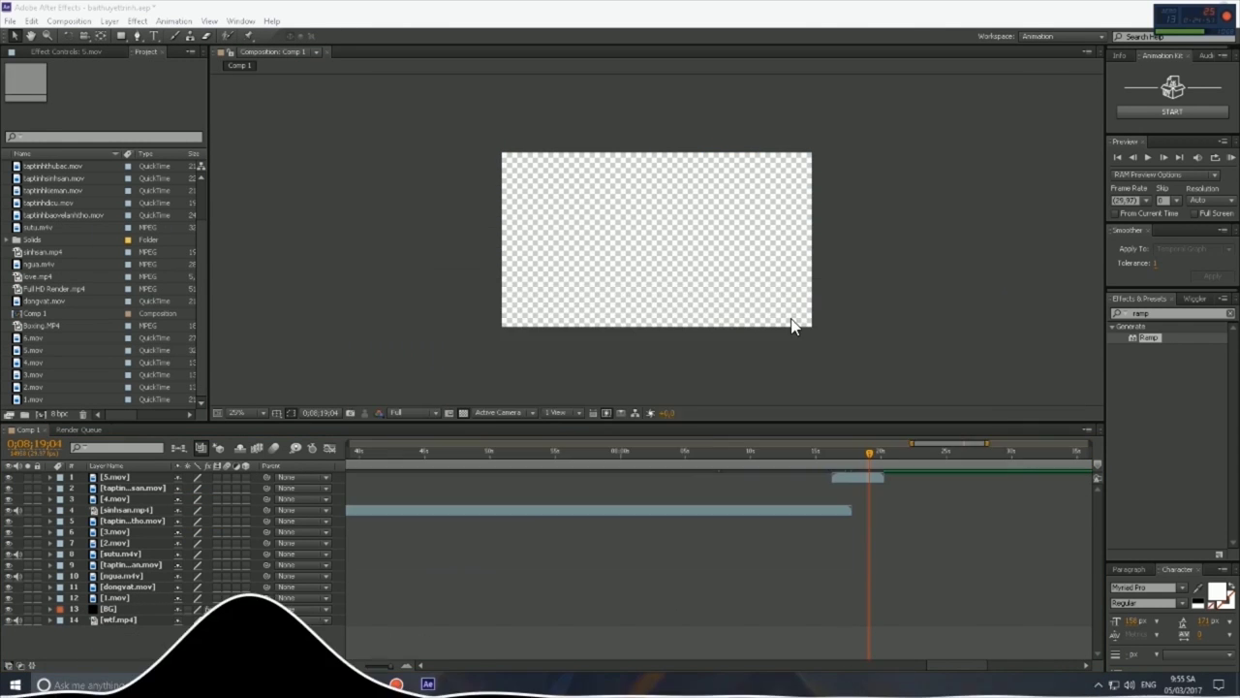
Place the crab migration MP4 beneath 5.mov where sinhsan.mp4 ends and scale it to 150%.
drag(68, 280, 858, 482)
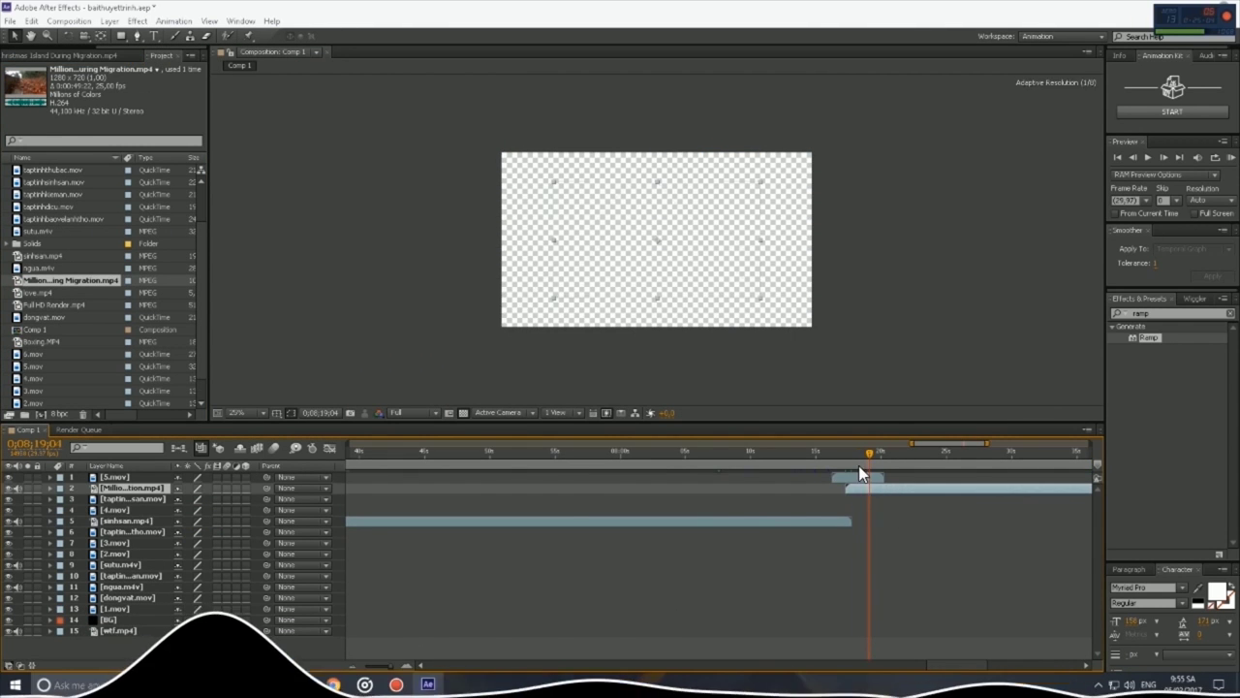
key(i)
key(s)
Place the title taptinhdicu.mov over the crab migration clip at about 8:21 and select the crab clip's layer.
drag(843, 450, 894, 451)
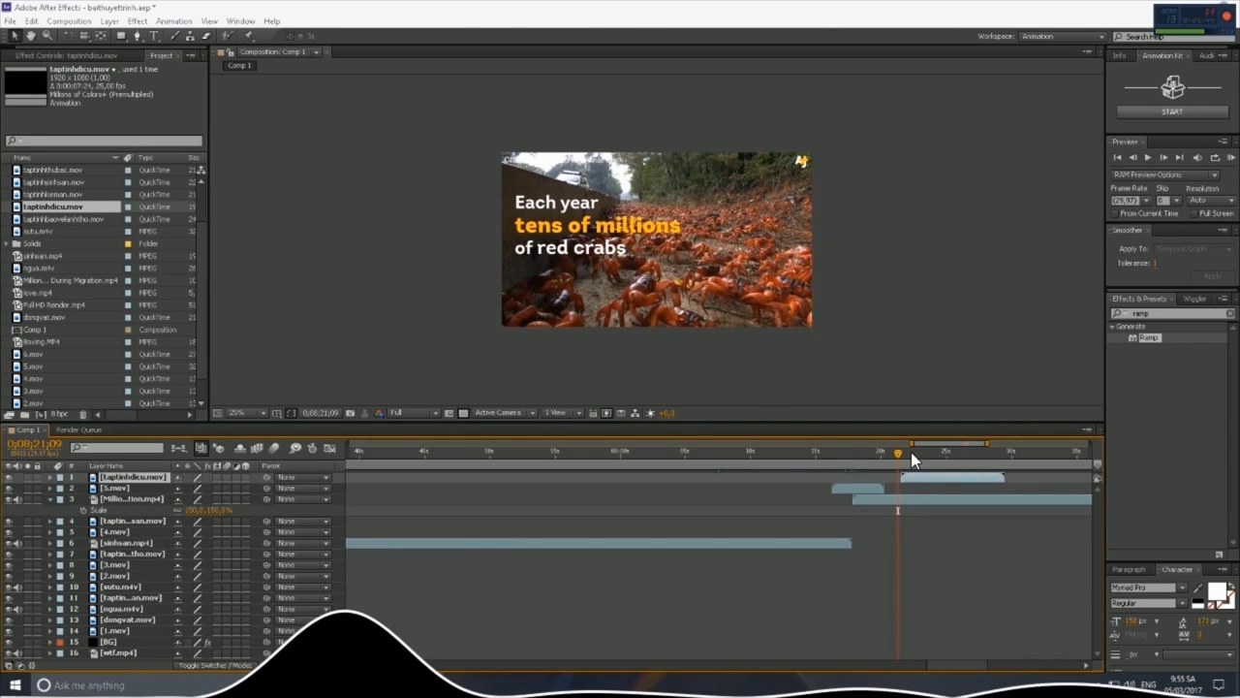
drag(910, 451, 1017, 456)
key(semicolon)
click(965, 500)
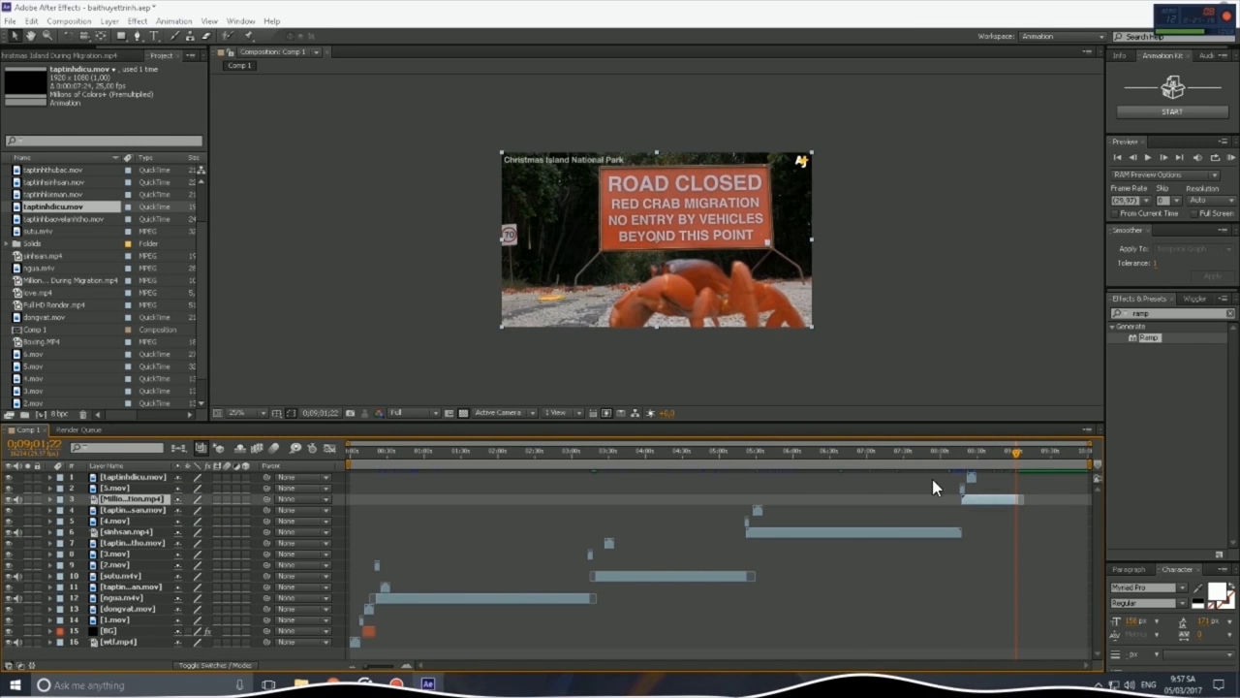
Place the transition 6.mov above 5.mov over the end of the crab migration clip at about 9:01.
drag(84, 351, 1018, 488)
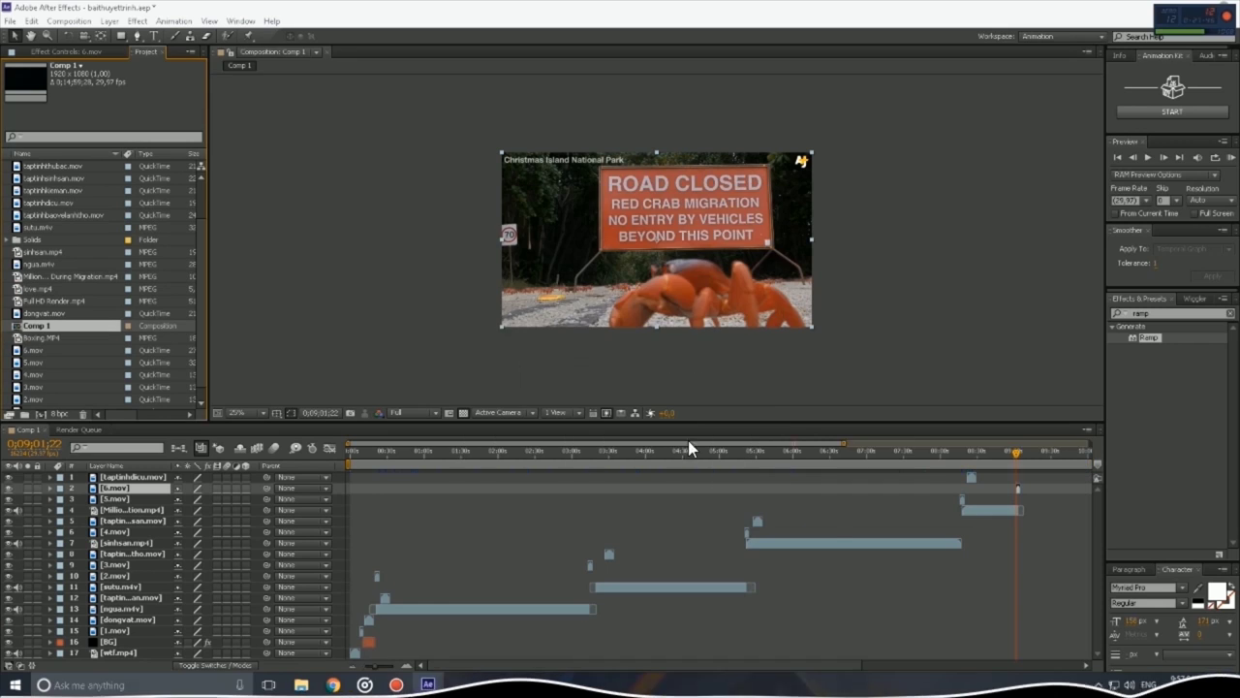
key(semicolon)
drag(719, 451, 794, 454)
key(minus)
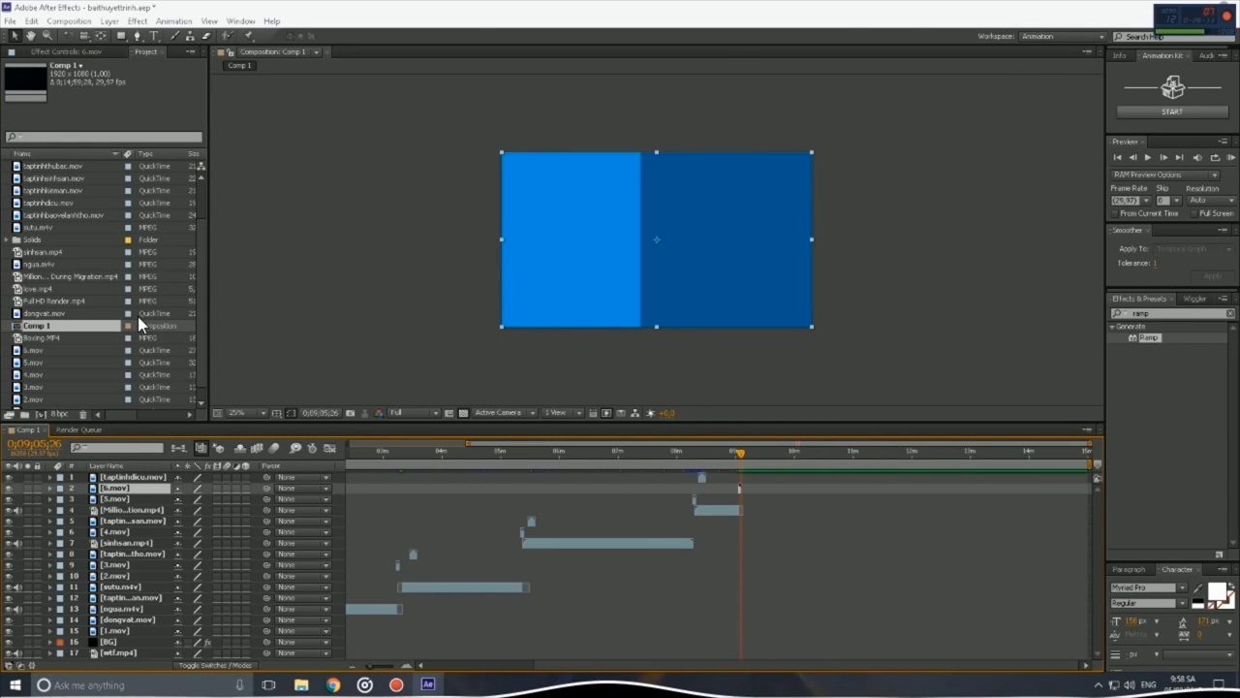
click(77, 214)
click(399, 684)
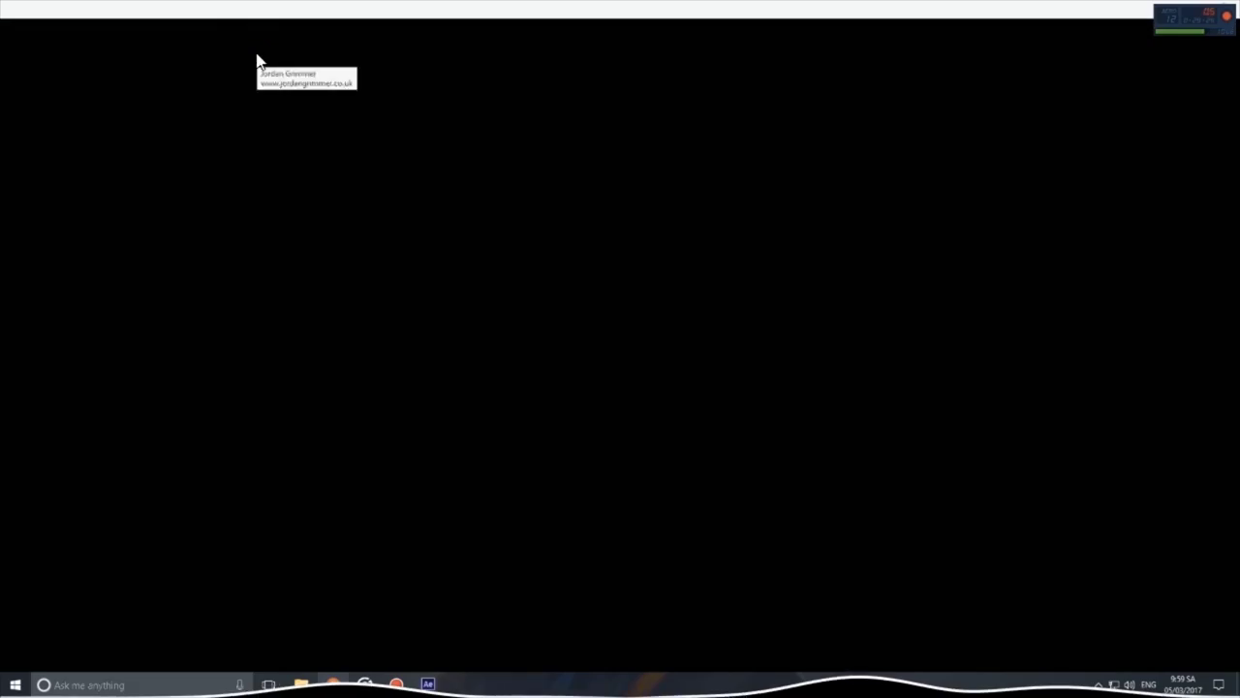
Search YouTube in the browser for "kien chúa" and open the video "Kiến sinh tồn và chọn kiến chúa ra sao?".
text(kien chúa)
key(Return)
click(216, 120)
scroll(336, 407, down, 4)
click(310, 405)
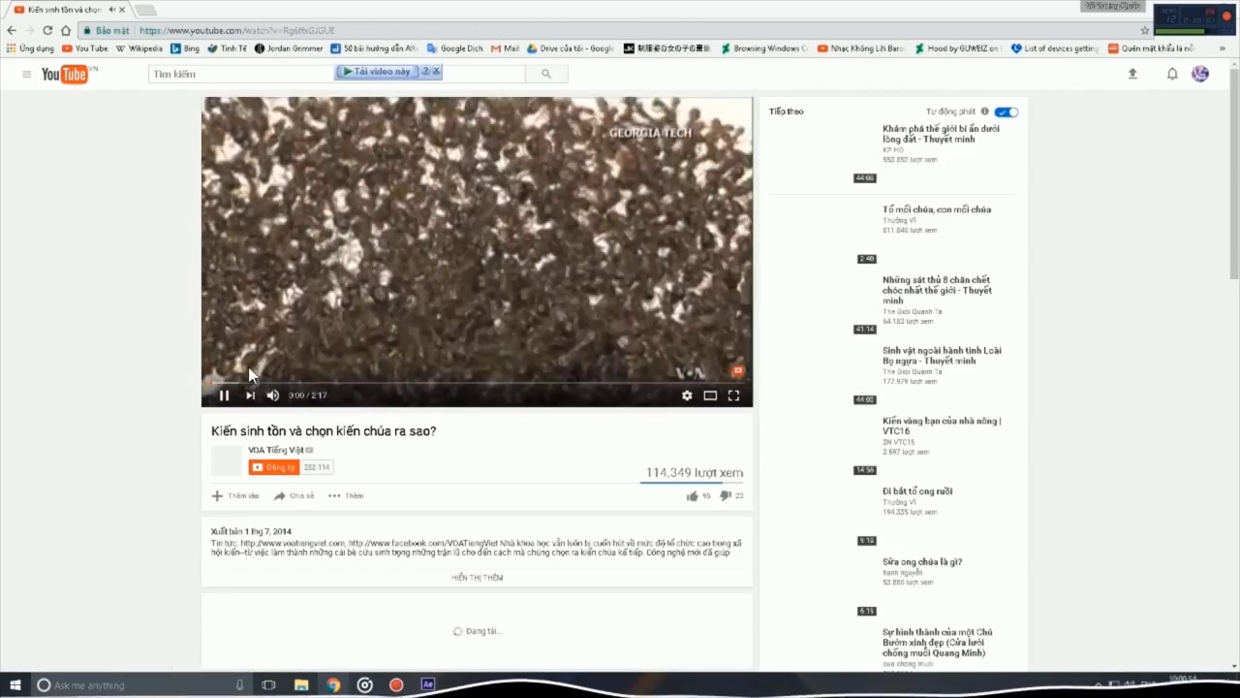
Skip to the video "Khám phá thế giới bí ẩn dưới lòng đất - Thuyết minh" and preview a section further in.
click(250, 395)
click(423, 381)
click(213, 74)
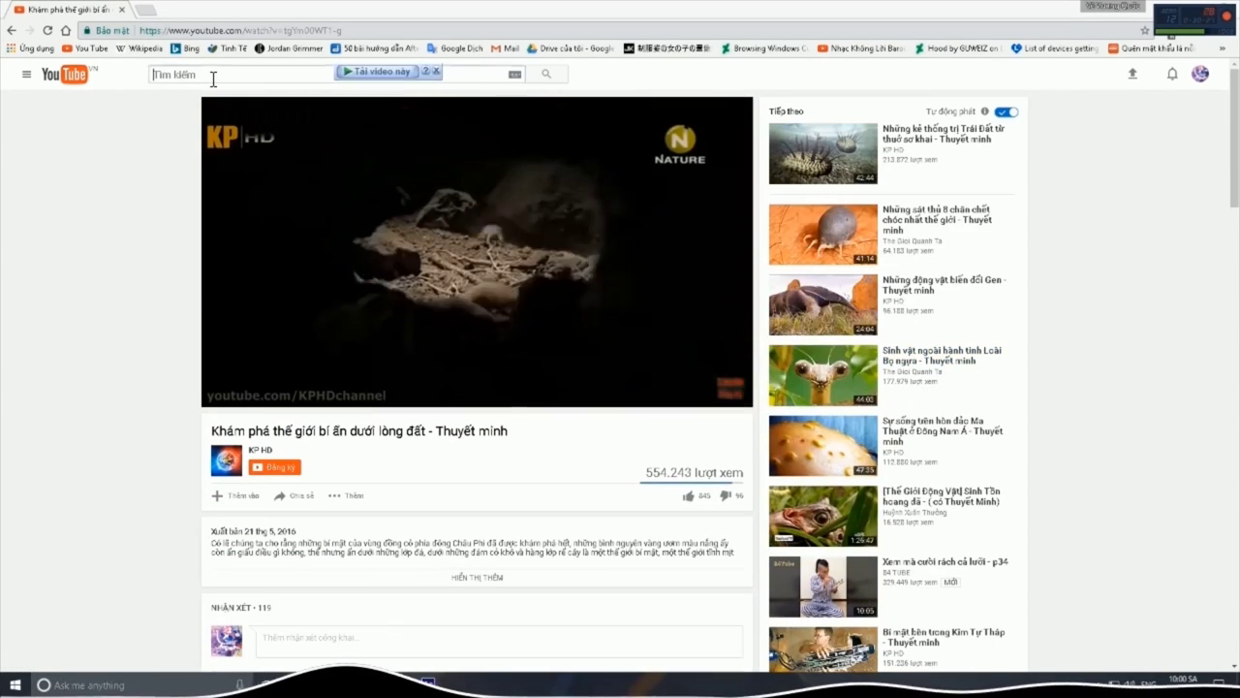
click(428, 684)
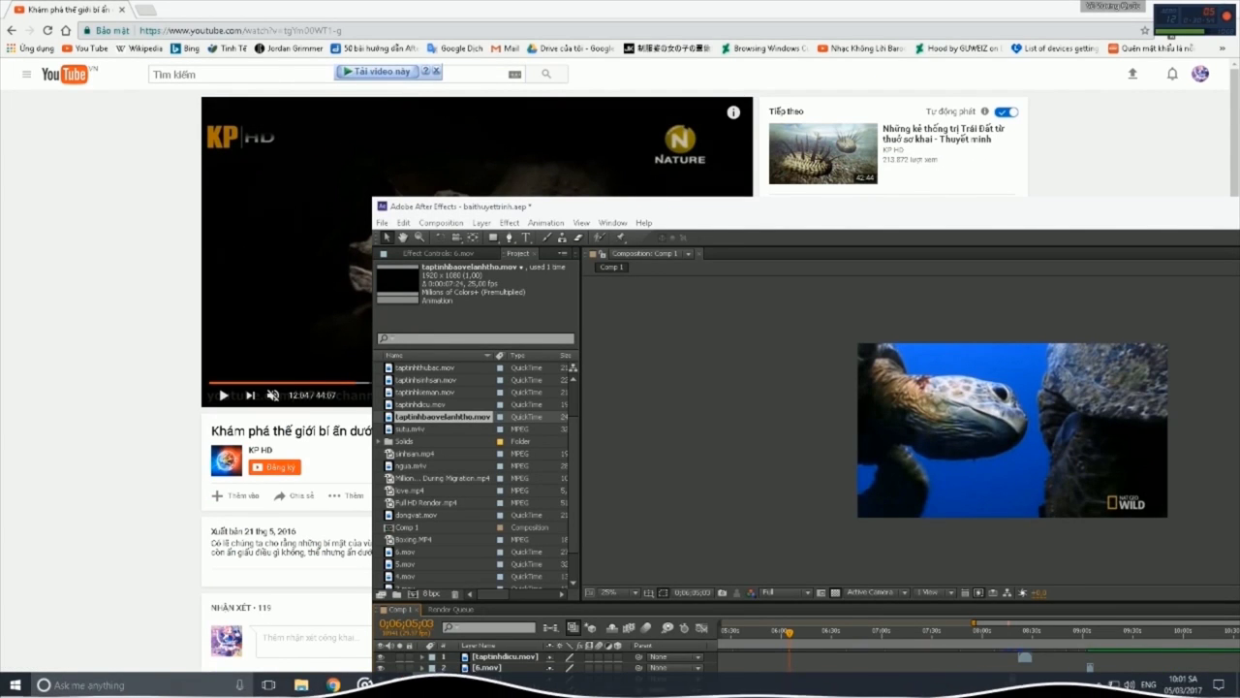
click(429, 684)
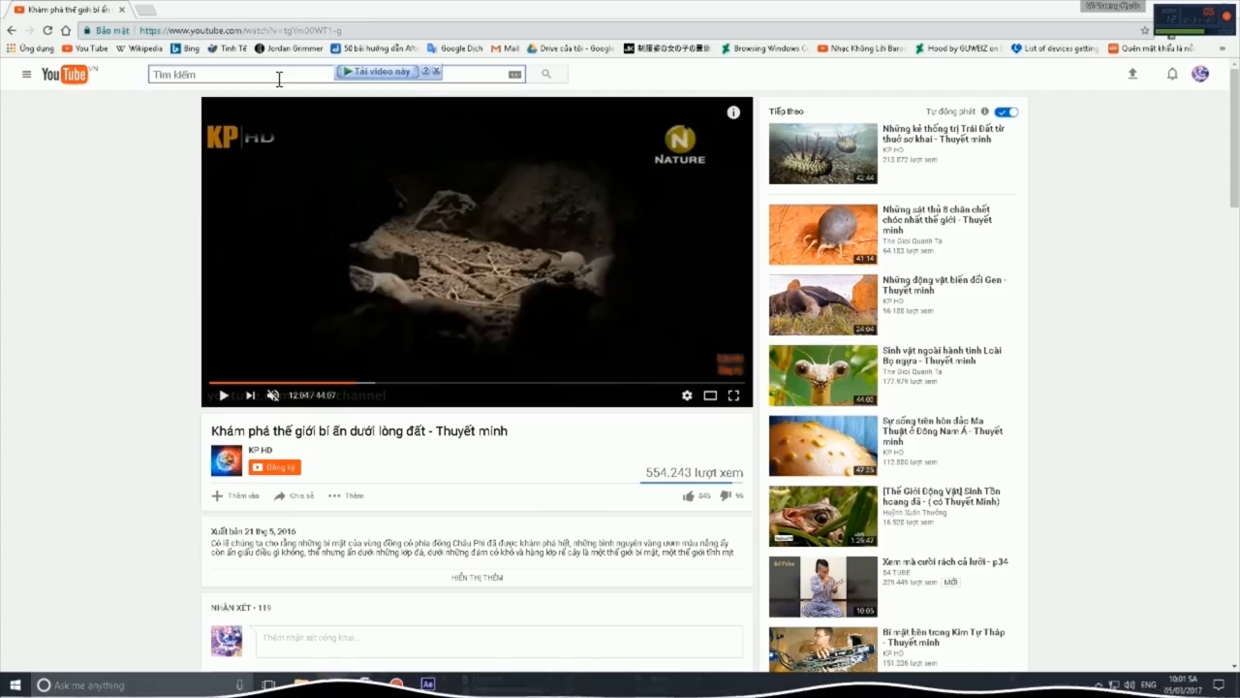
Search YouTube for "ant queen", open "Her Majesty, The Termite Queen | National Geographic" and preview its middle section.
text(ant queen)
key(Return)
scroll(637, 249, down, 6)
click(664, 397)
drag(244, 383, 546, 393)
click(273, 395)
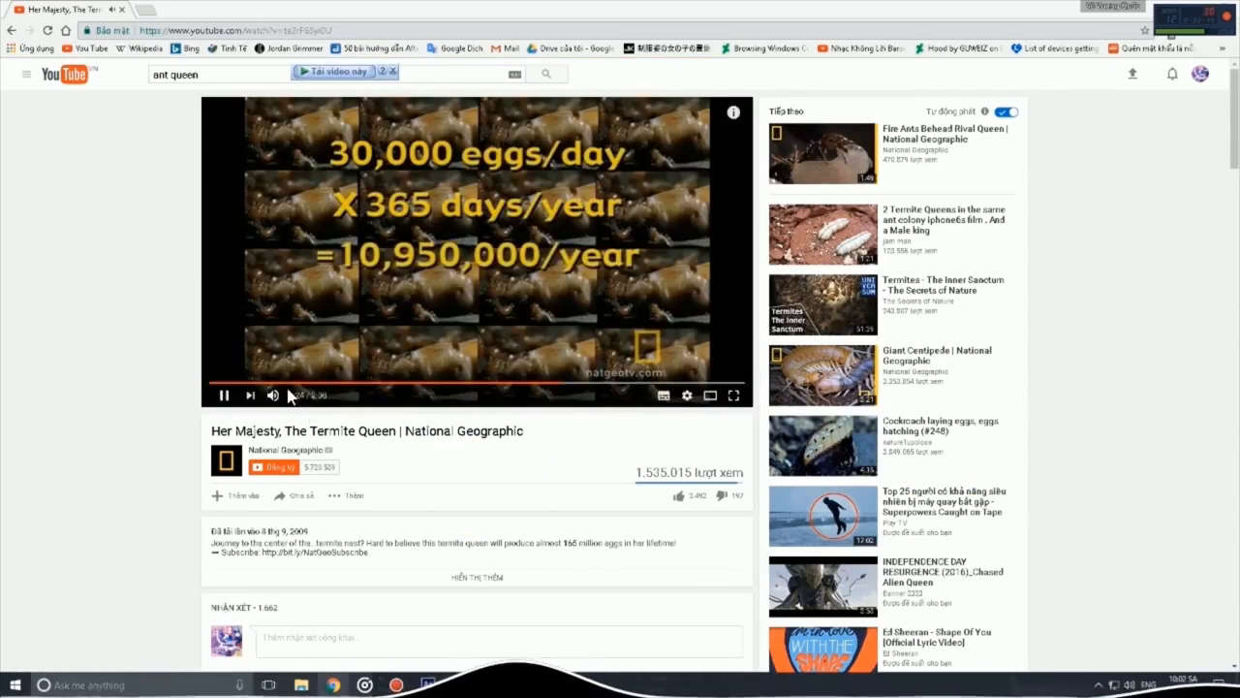
Preview the following video, "Fire Ants Behead Rival Queen", near its end and return to the termite queen video.
click(250, 395)
drag(304, 380, 629, 384)
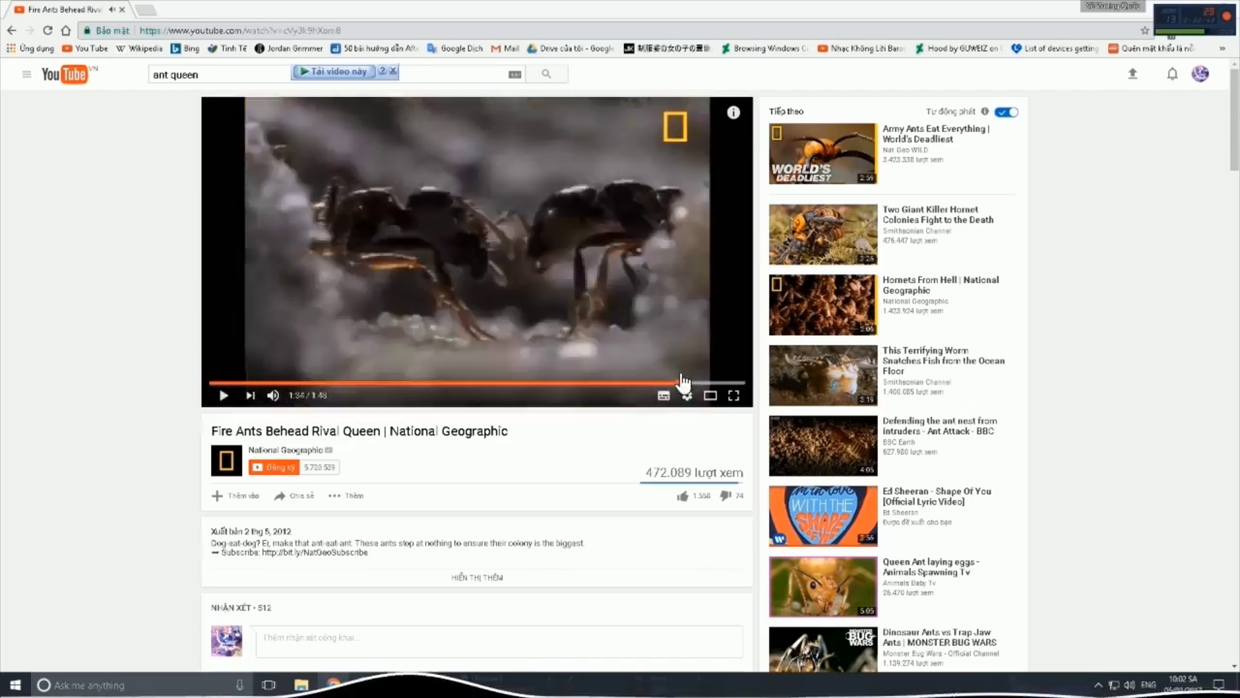
key(alt+Left)
Download the termite queen video with 4K Video Downloader and show the downloaded file in its folder.
key(super)
text(4k)
key(Return)
click(352, 174)
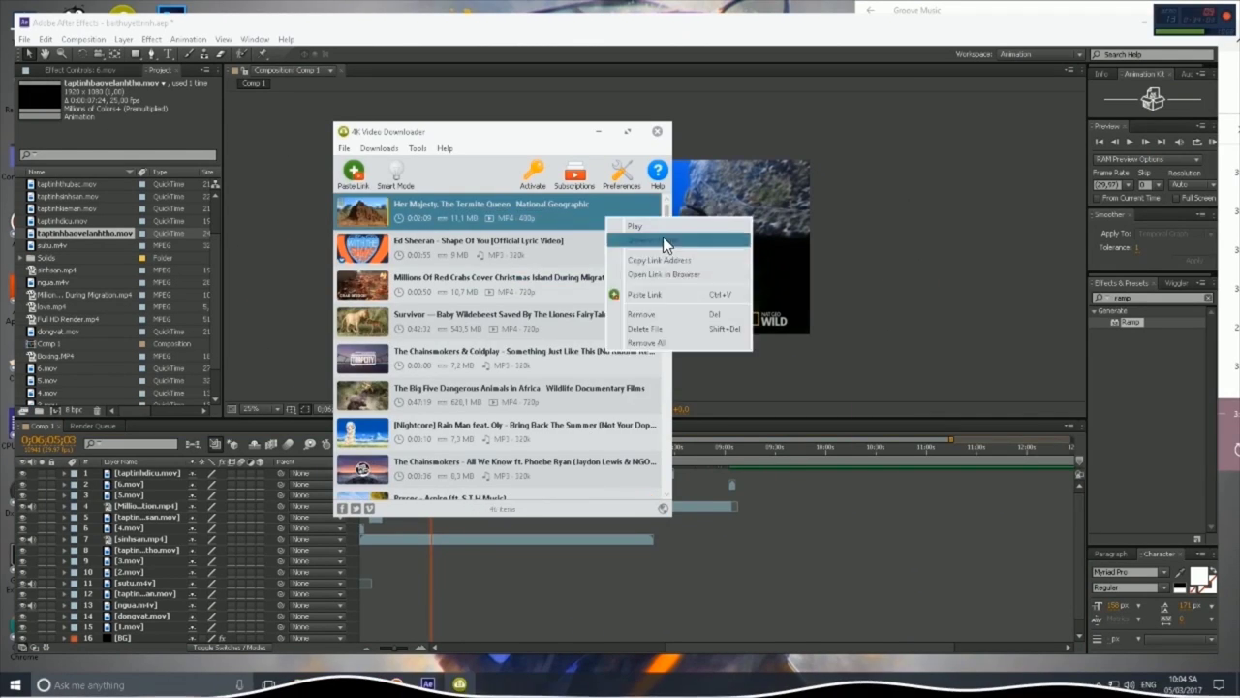
click(662, 240)
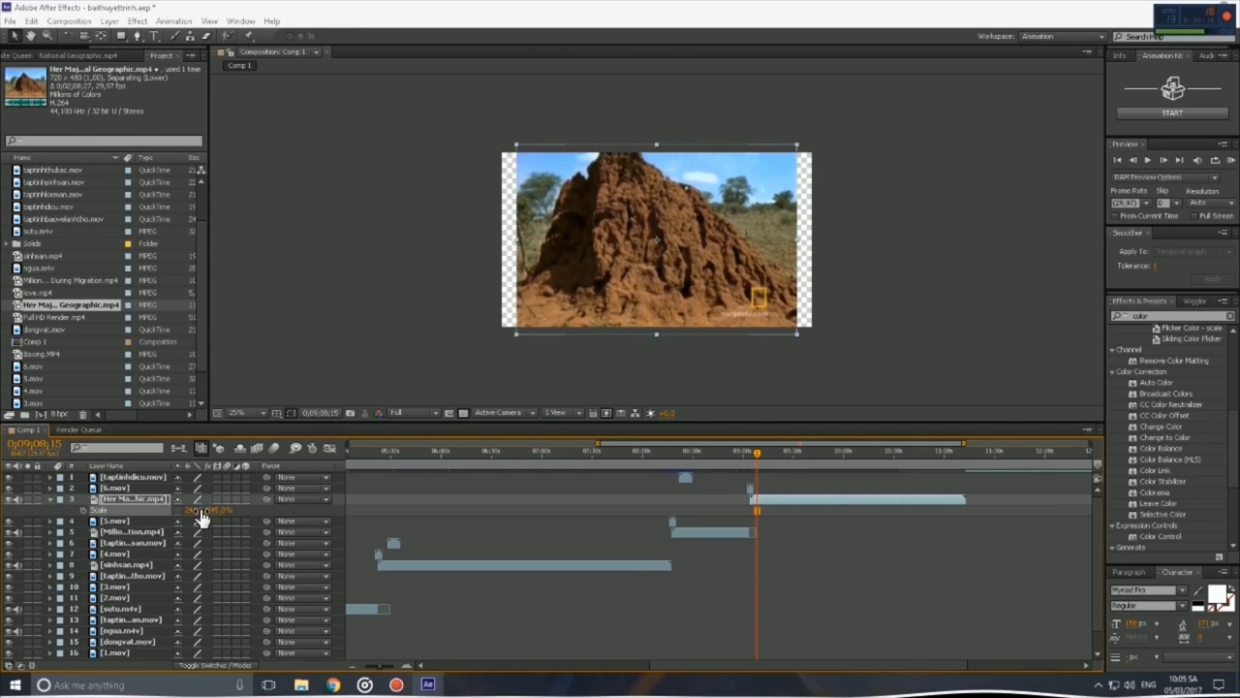
Scale the termite queen clip to fill the frame and add the title taptinhthubac.mov over it at about 9:11, in the lower right.
mouse_move(755, 451)
mouse_down()
mouse_move(952, 462)
mouse_move(854, 465)
mouse_move(792, 485)
mouse_move(758, 467)
mouse_move(765, 451)
mouse_up()
scroll(78, 209, up, 2)
key(p)
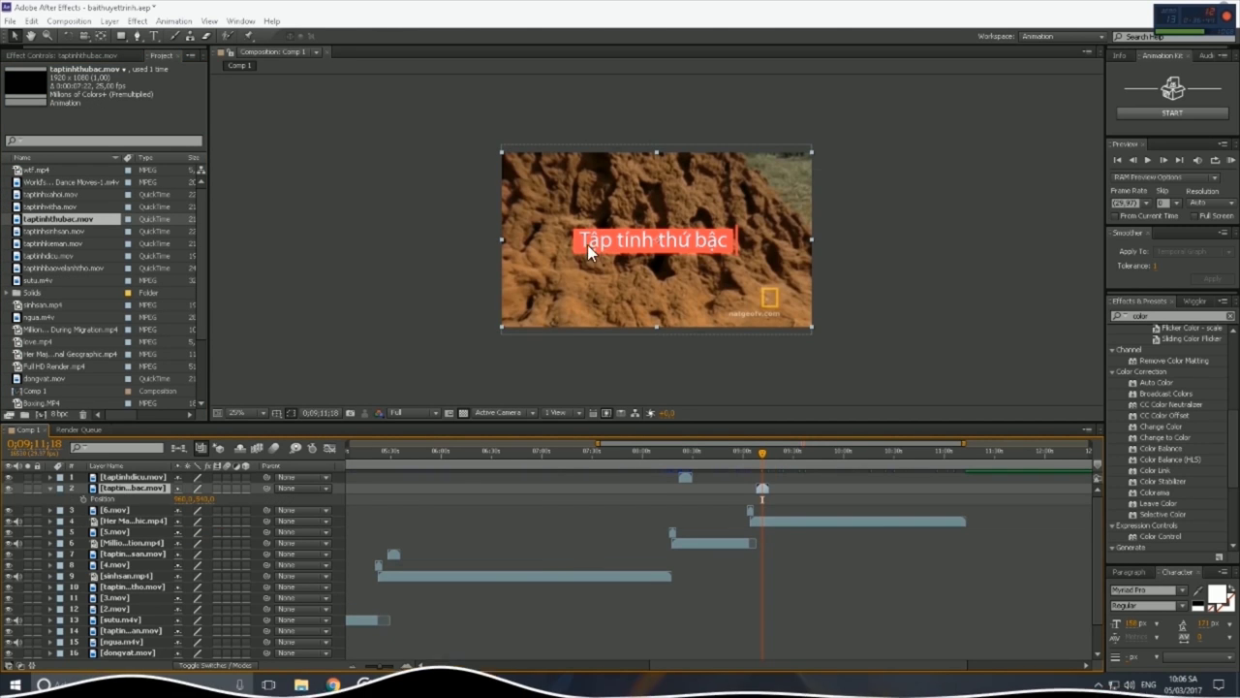
Place the honey bee dance moves m4v beneath the title taptinhthubac.mov, starting just after the termite queen clip ends.
click(960, 465)
click(60, 207)
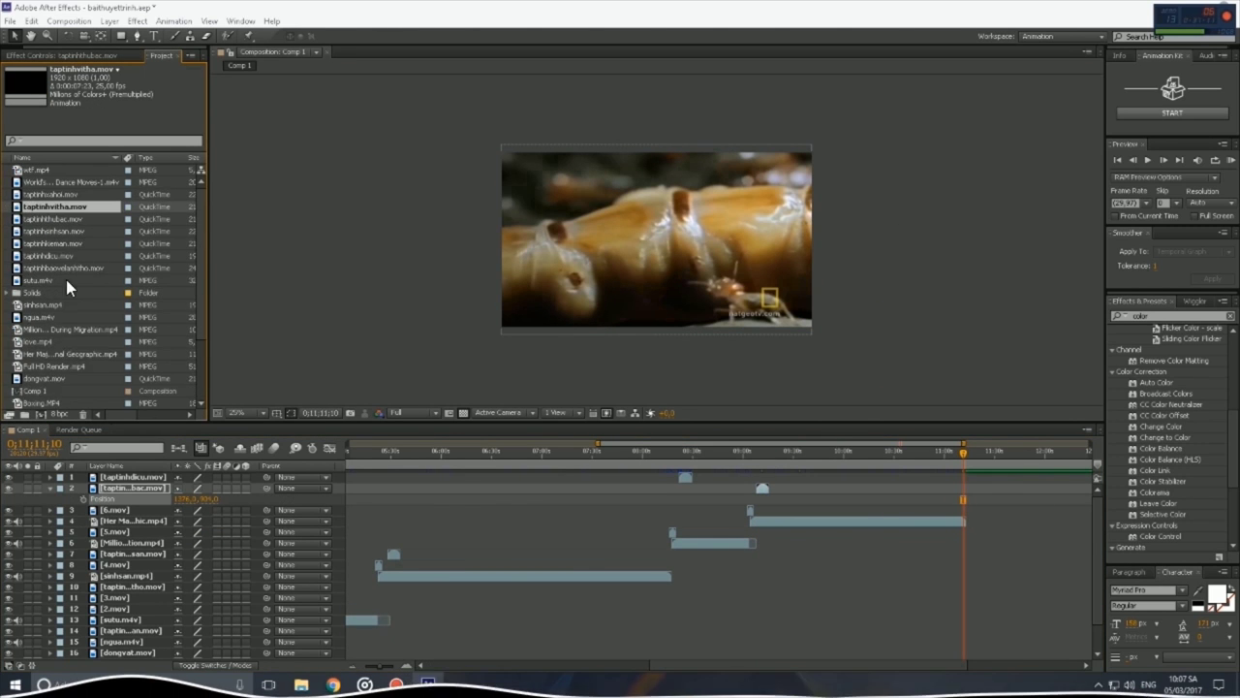
scroll(65, 279, down, 3)
key(alt+Tab)
click(399, 381)
drag(679, 359, 973, 510)
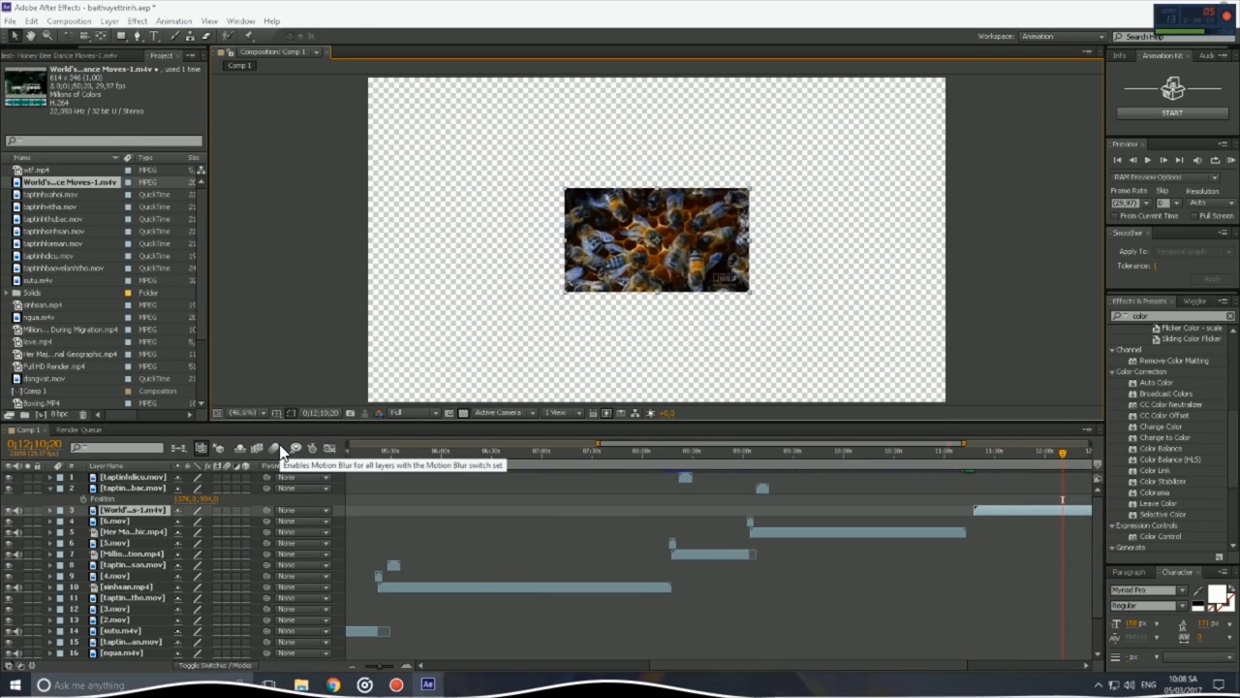
Shift the honey bee clip earlier and trim its start to meet the end of the termite queen clip.
scroll(1058, 451, up, 2)
drag(804, 451, 572, 452)
mouse_move(608, 510)
mouse_down()
mouse_move(568, 511)
mouse_move(597, 511)
mouse_up()
scroll(58, 264, down, 2)
Place the transition 2.mov above the honey bee clip over the cut from the termite queen clip at about 11:12.
drag(34, 402, 544, 498)
click(551, 455)
drag(550, 456, 564, 460)
click(547, 502)
drag(546, 502, 734, 510)
scroll(719, 459, up, 2)
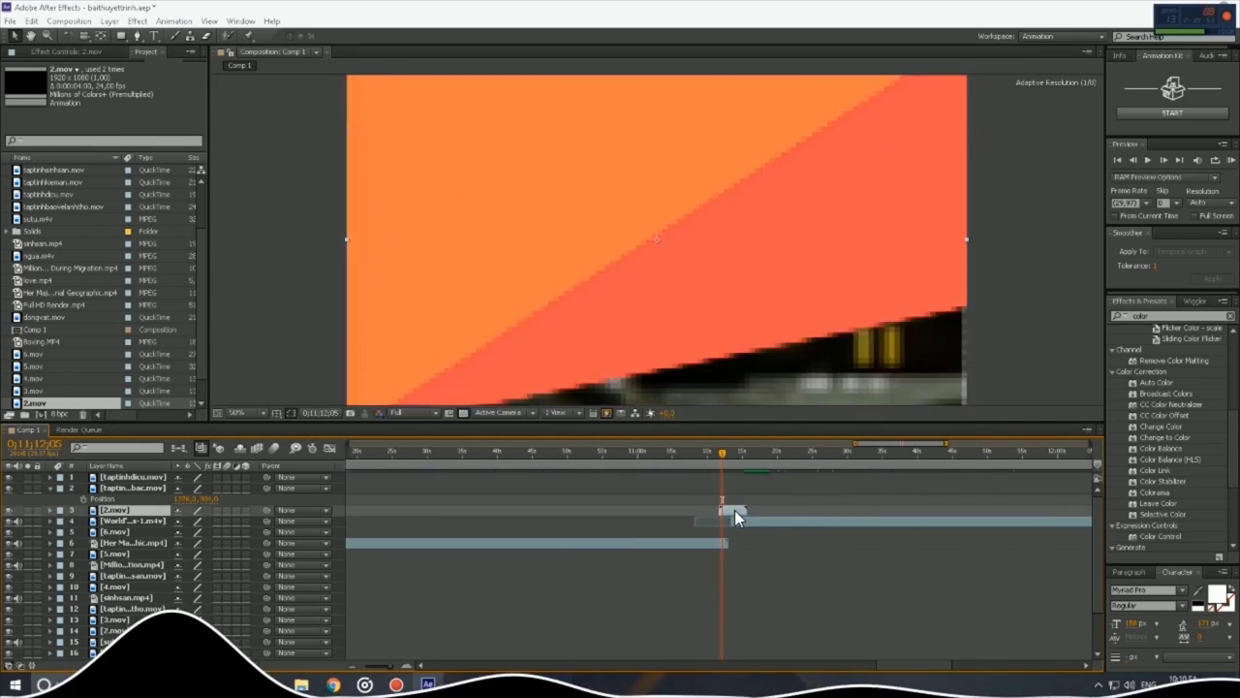
Scale the honey bee clip to 314% and go to its end at about 12:53.
click(329, 526)
key(s)
scroll(731, 283, down, 3)
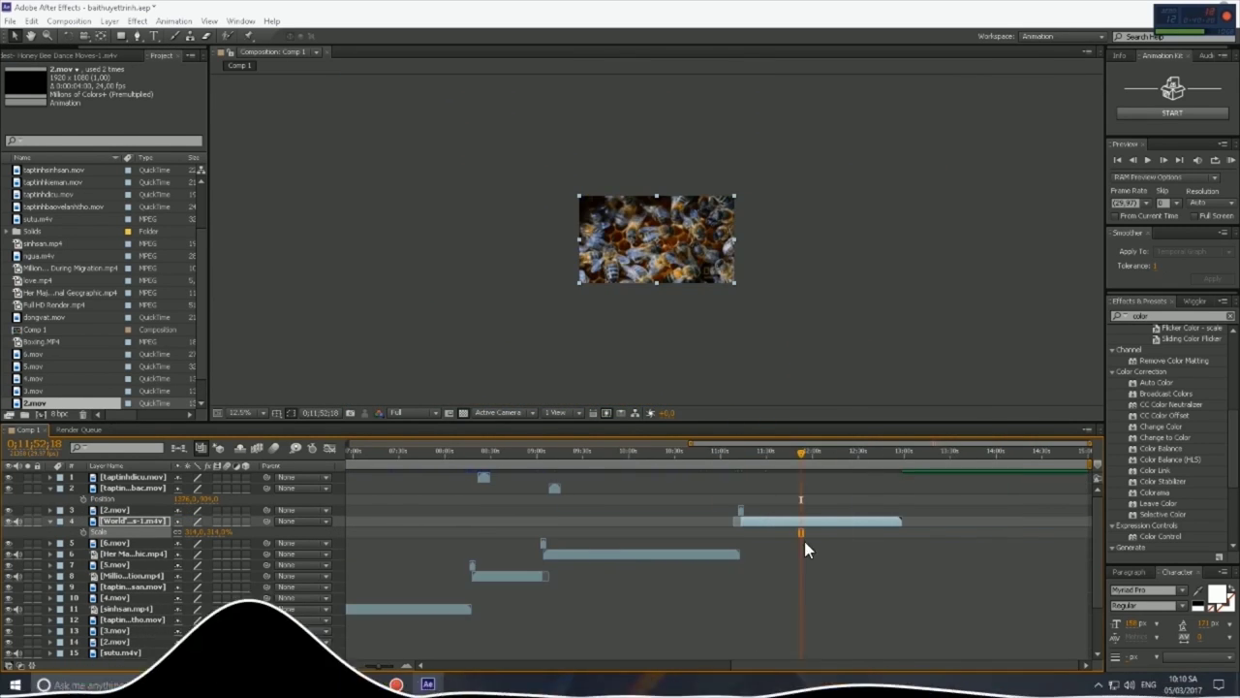
key(o)
key(semicolon)
scroll(43, 238, down, 1)
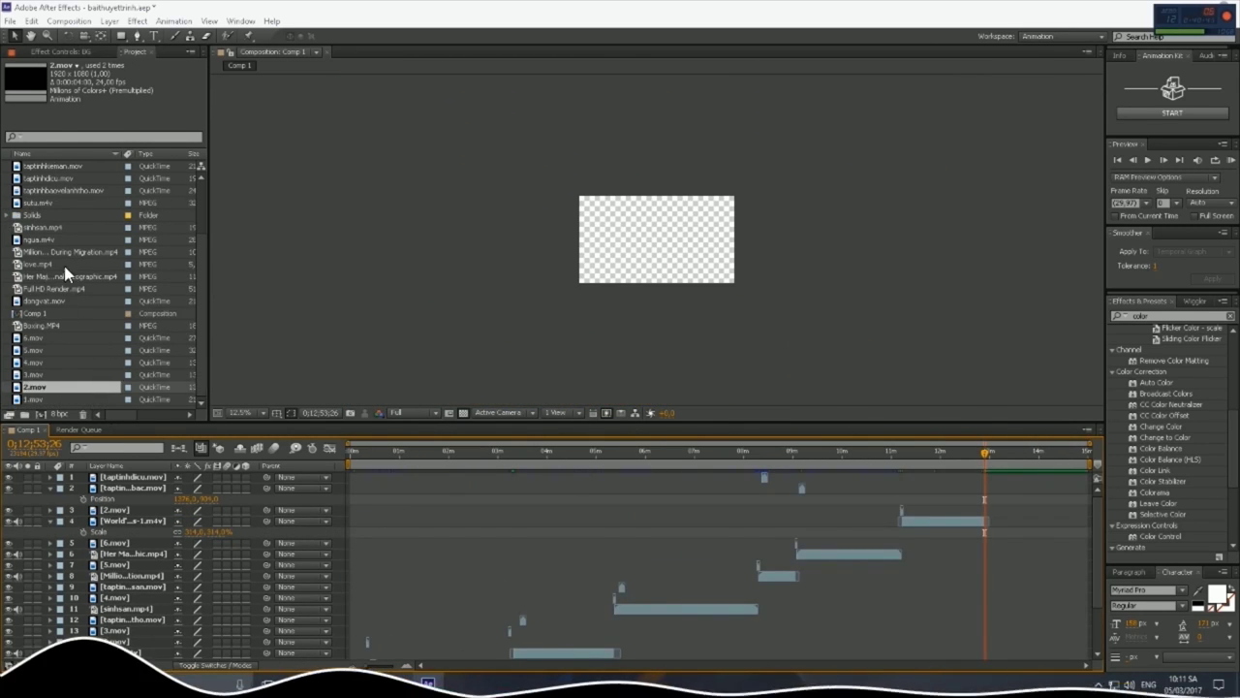
Open love.mp4 from its folder in the media player and preview it at several points.
click(42, 289)
click(302, 684)
double_click(584, 261)
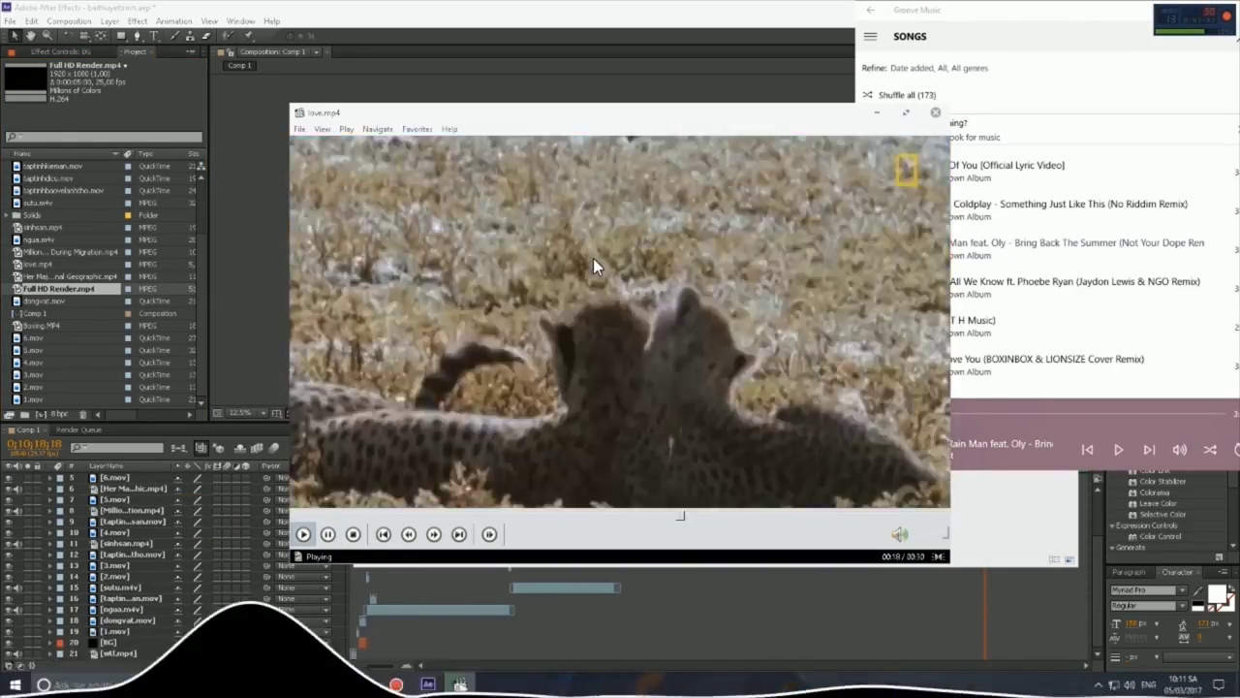
click(620, 516)
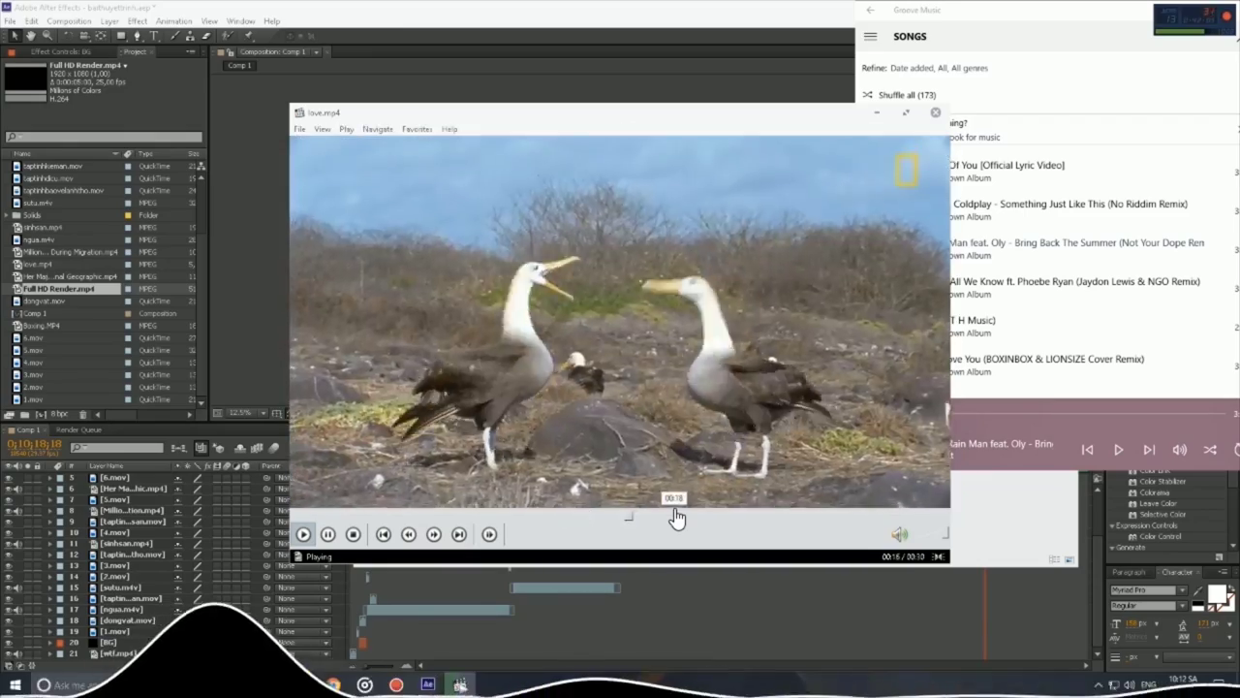
click(581, 517)
click(934, 113)
Import love.mp4 and place it after the honey bee clip, with the transition 4.mov above the cut at about 12:54.
drag(593, 194, 67, 281)
right_click(33, 283)
click(281, 325)
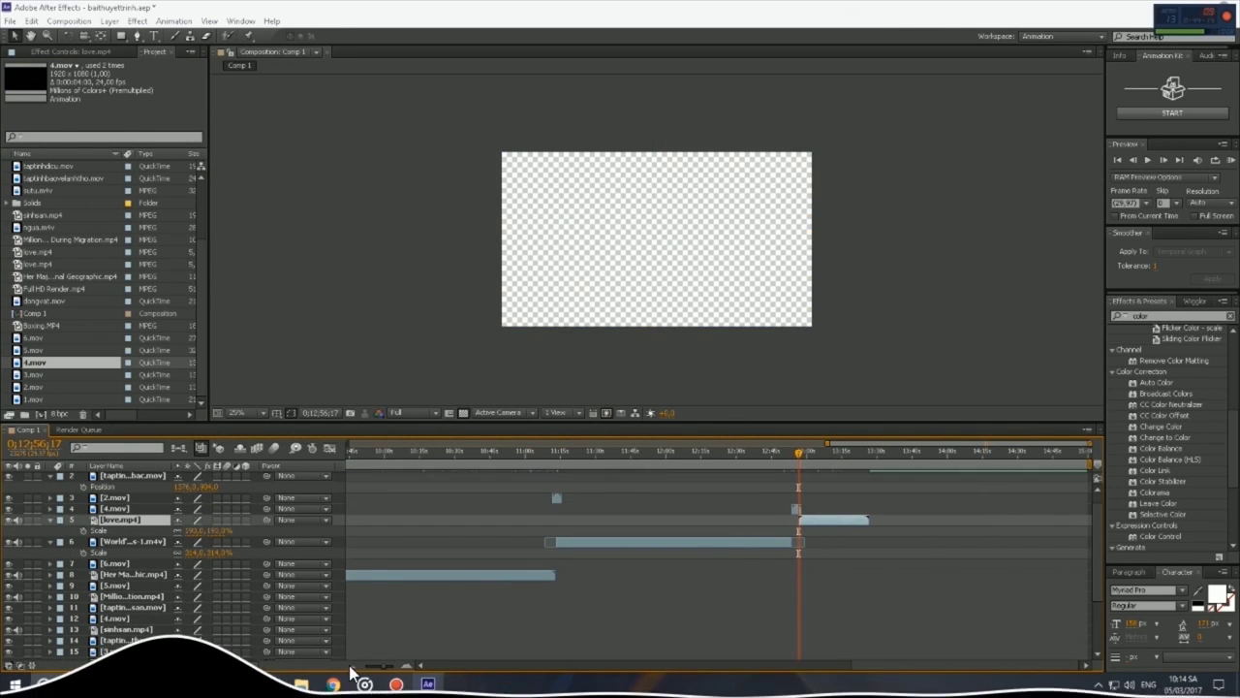
click(786, 461)
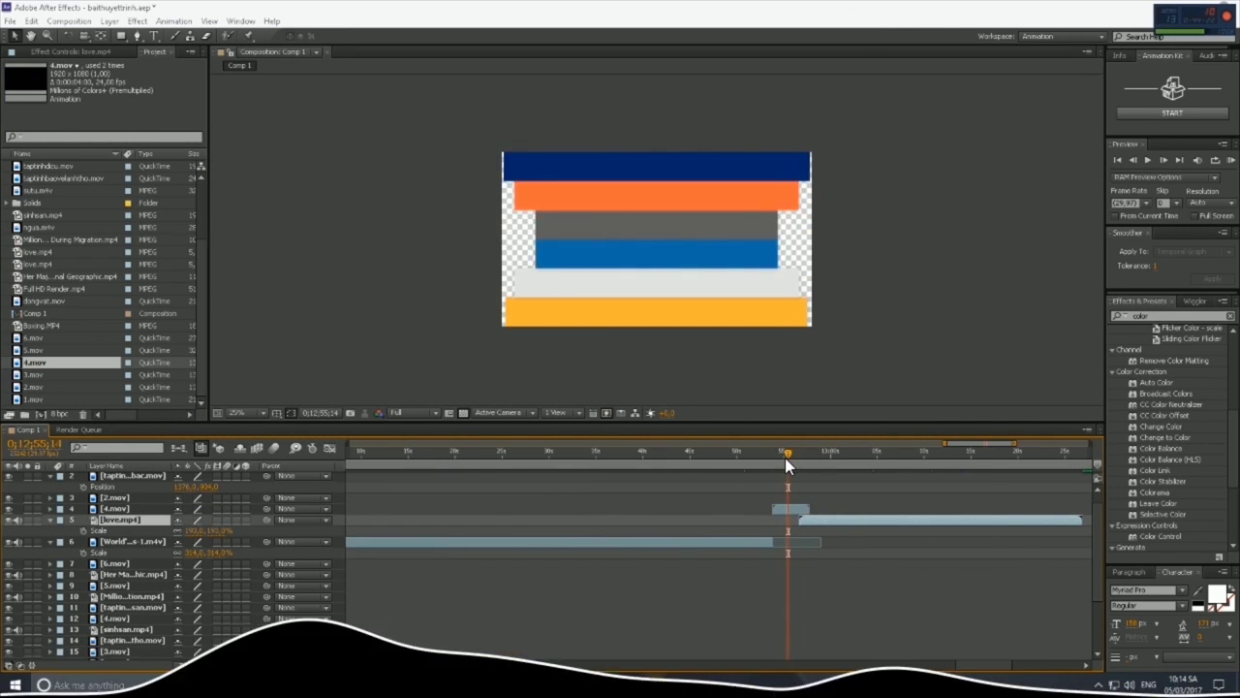
drag(784, 457, 834, 467)
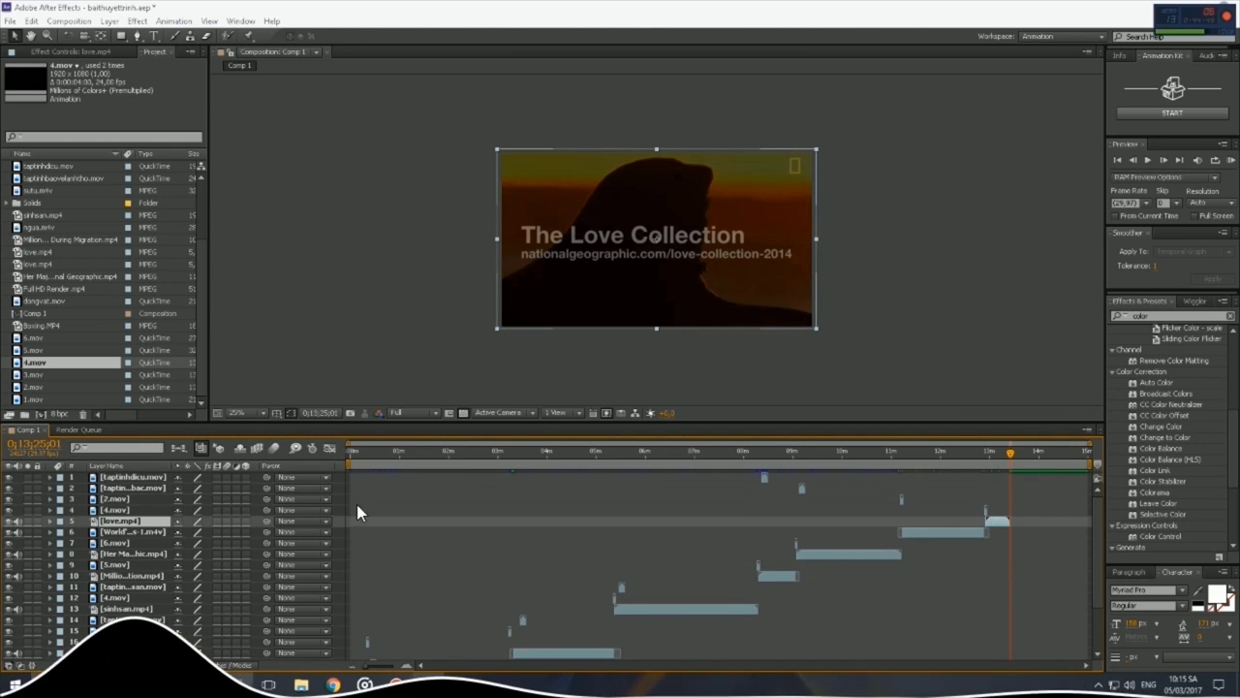
Add a text layer on top reading "Lớp 11B5" and "THPT Tân An" on two lines.
key(ctrl+alt+shift+t)
key(period)
text(Tân An)
scroll(669, 254, down, 1)
key(ctrl+a)
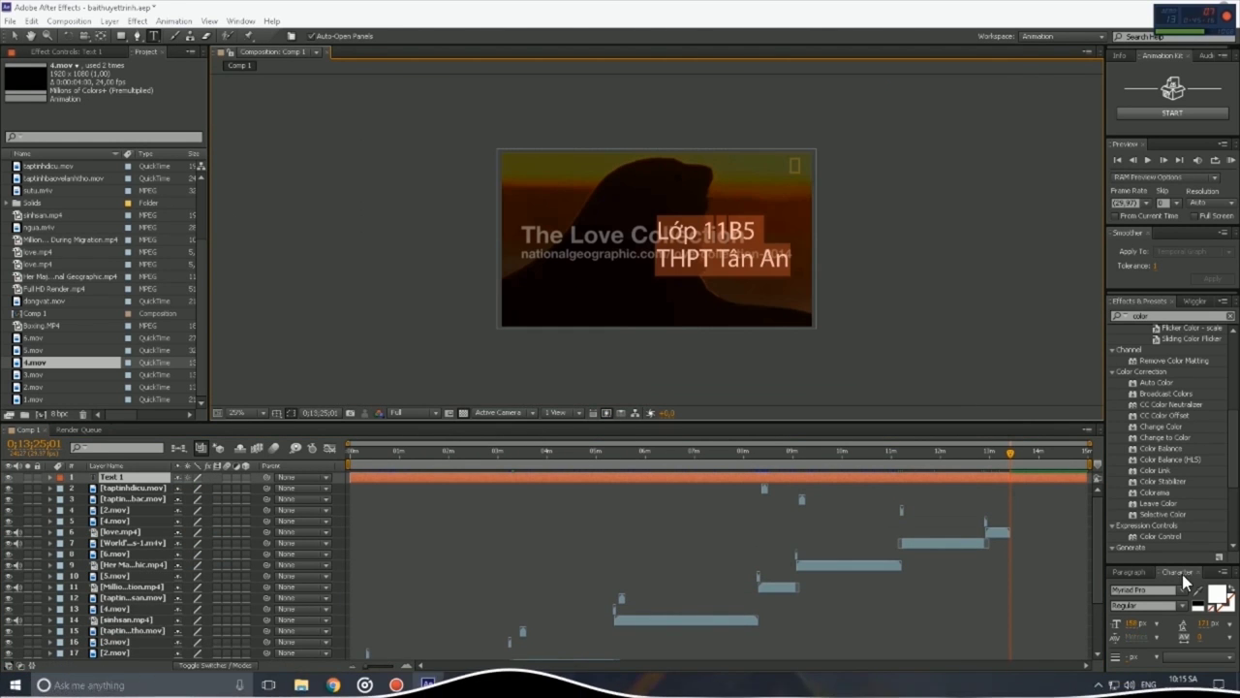
Reduce the class and school text to 34 px, place it in the frame's upper-left corner and check it over the footage.
key(KP_Enter)
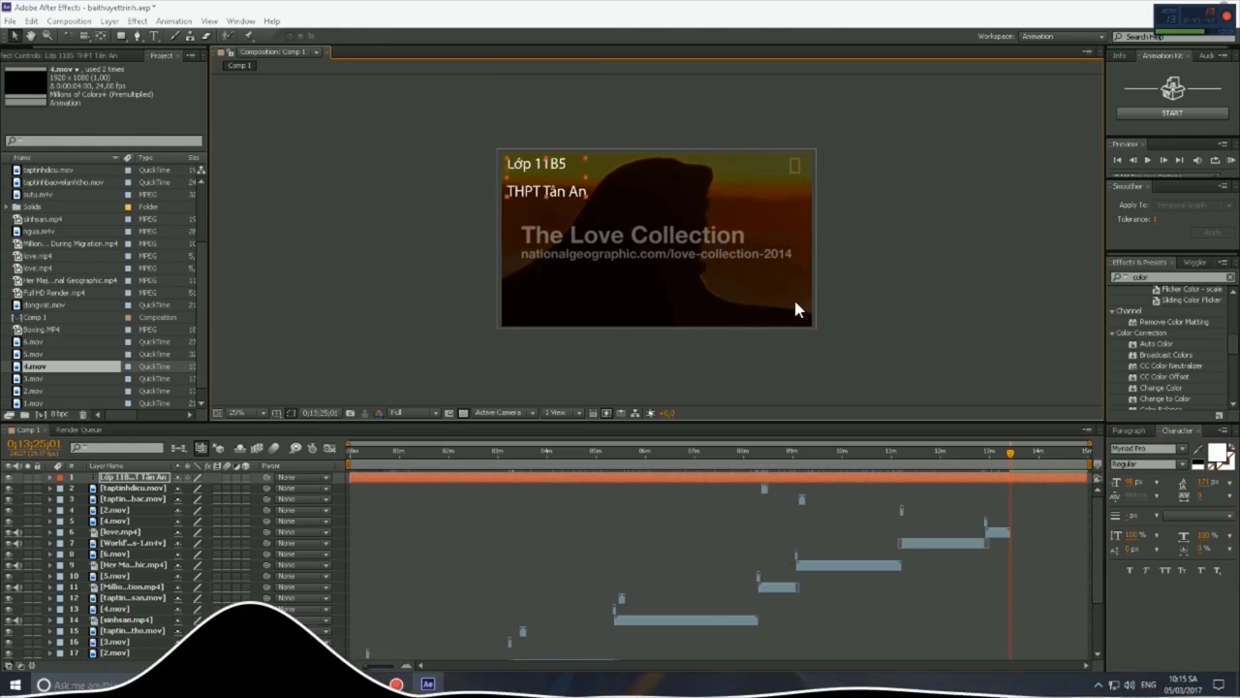
drag(418, 452, 593, 451)
scroll(524, 209, up, 1)
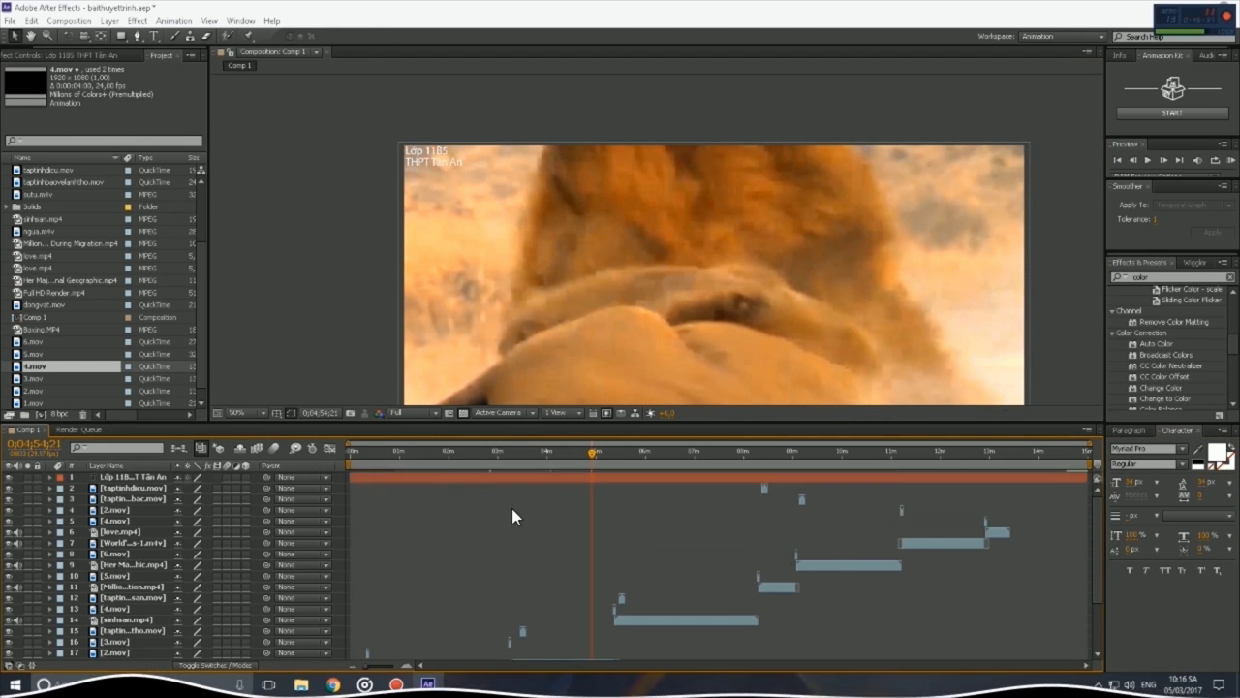
scroll(291, 320, down, 1)
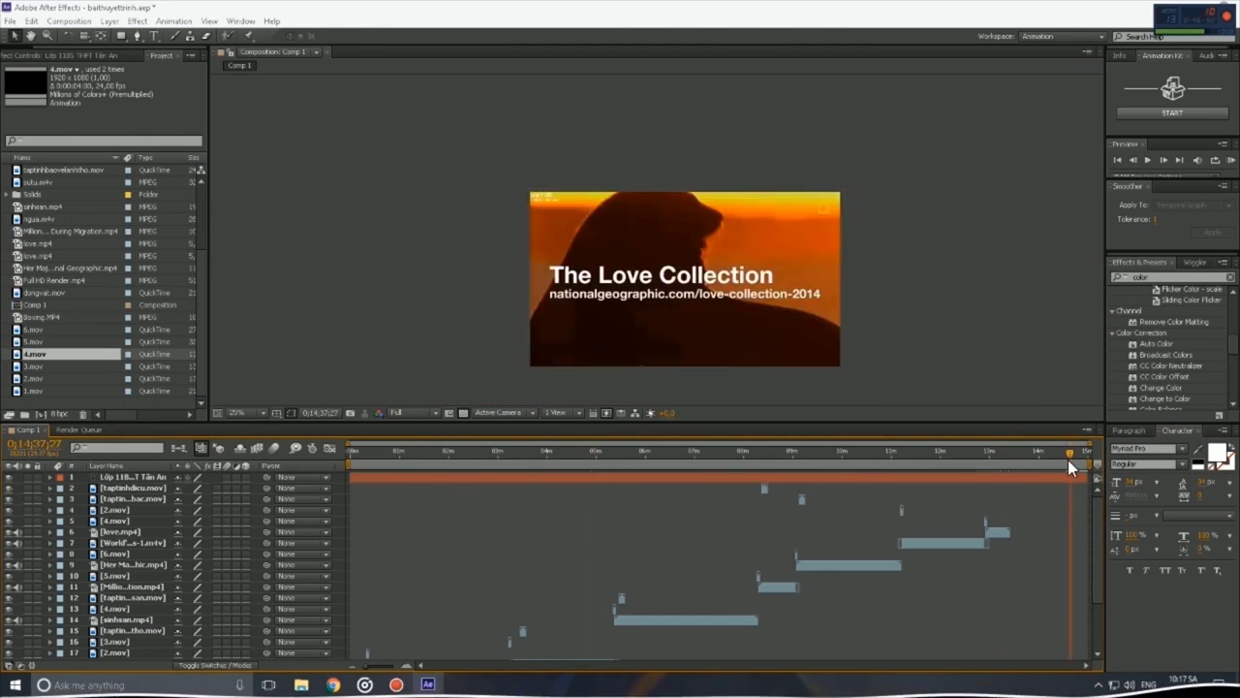
Place Full HD Render.mp4 beneath the text layer after love.mp4 at about 13:25 and end the work area shortly after it.
click(76, 281)
drag(75, 287, 767, 452)
scroll(1039, 468, up, 6)
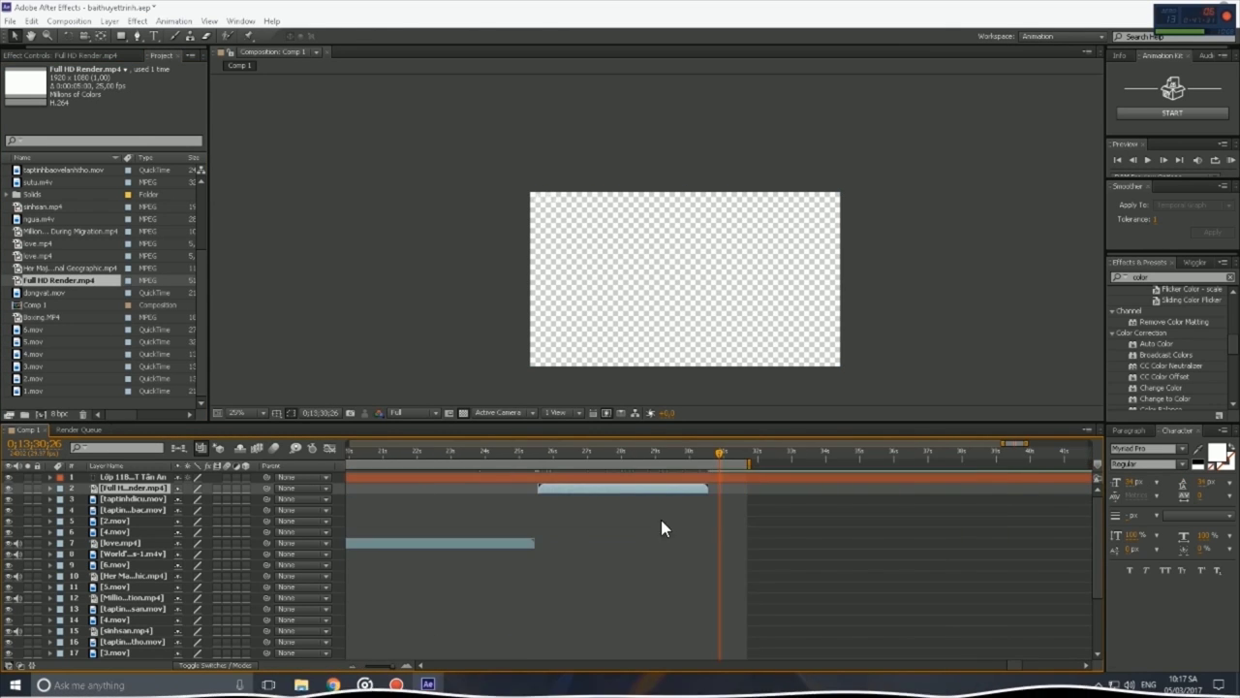
Set the opacity of the class and school text layer to 50%.
scroll(418, 567, down, 10)
click(369, 451)
click(457, 475)
key(t)
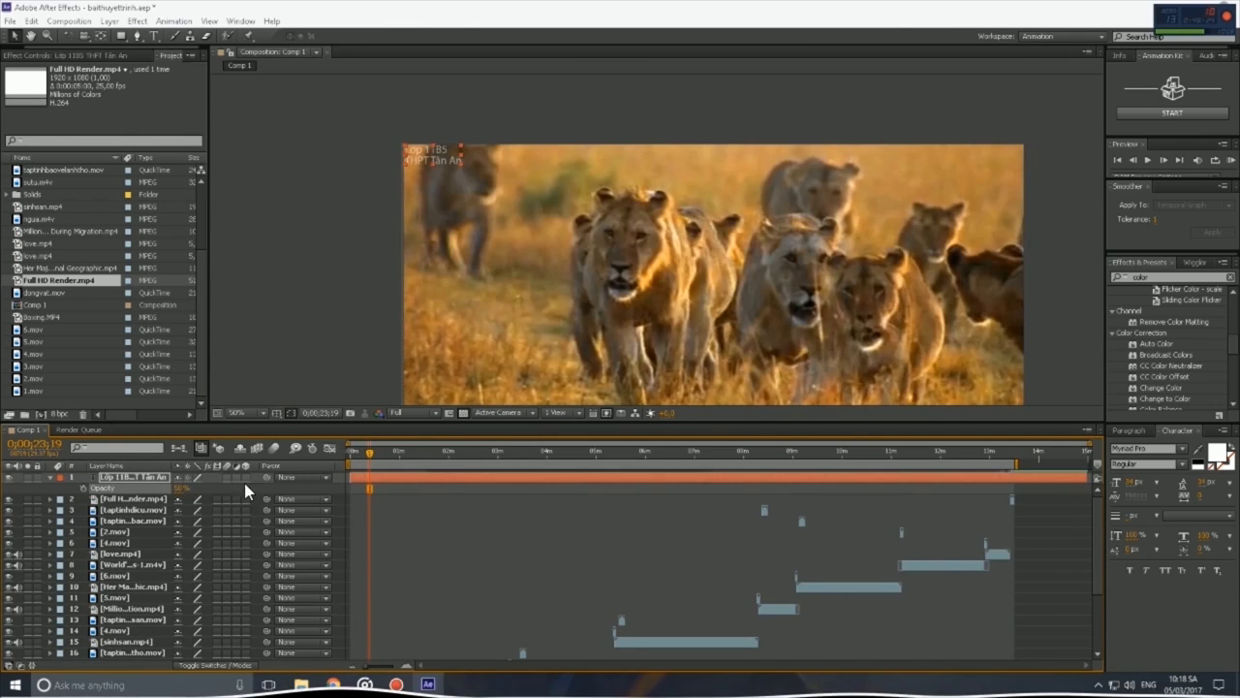